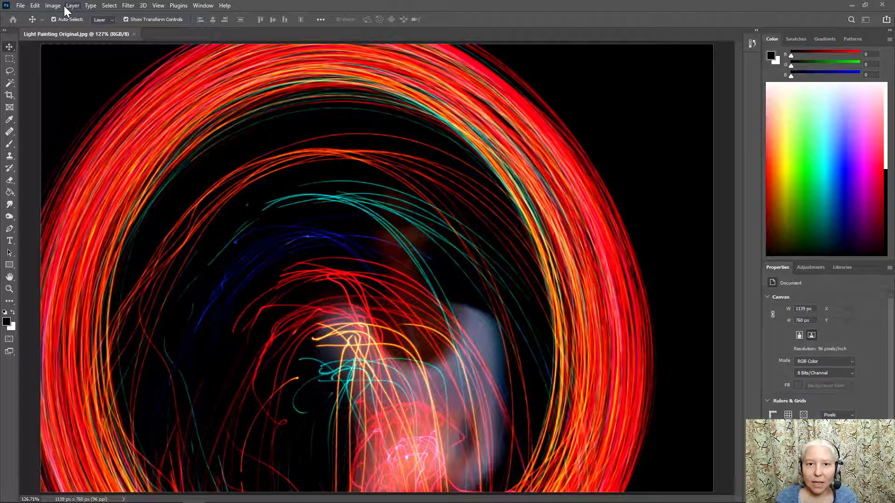
- Show the Layers panel and save the image on the computer as a JPEG named 01 LP with quality 8
key("F7")
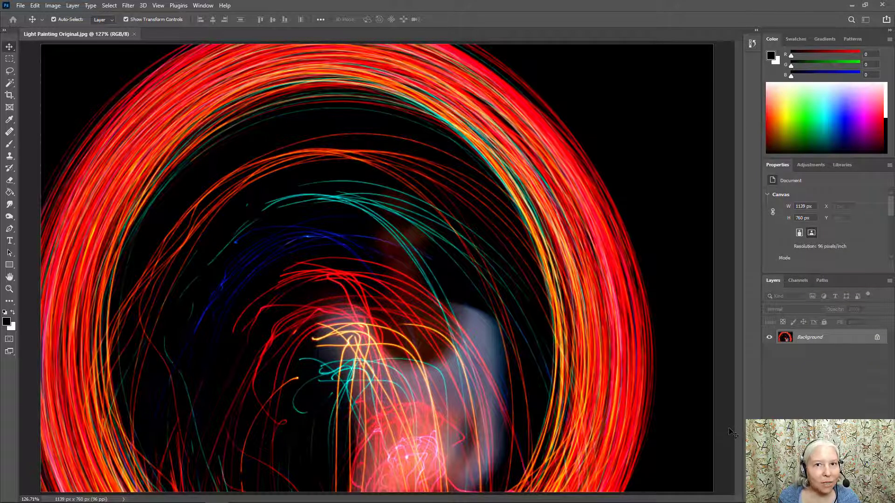
left_click(20, 5)
left_click(35, 116)
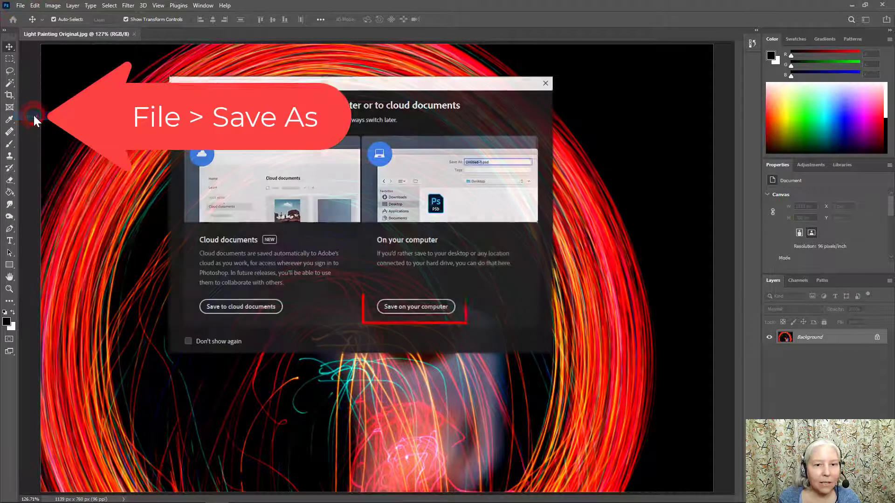
left_click(410, 307)
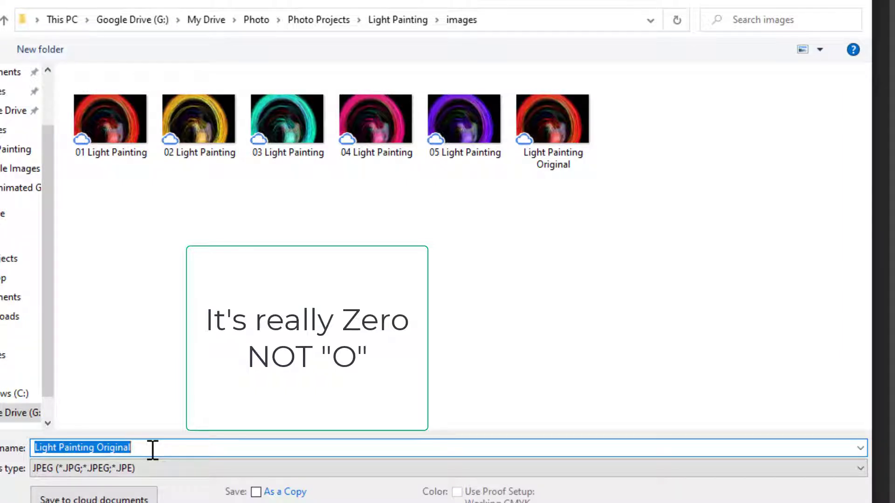
type("01")
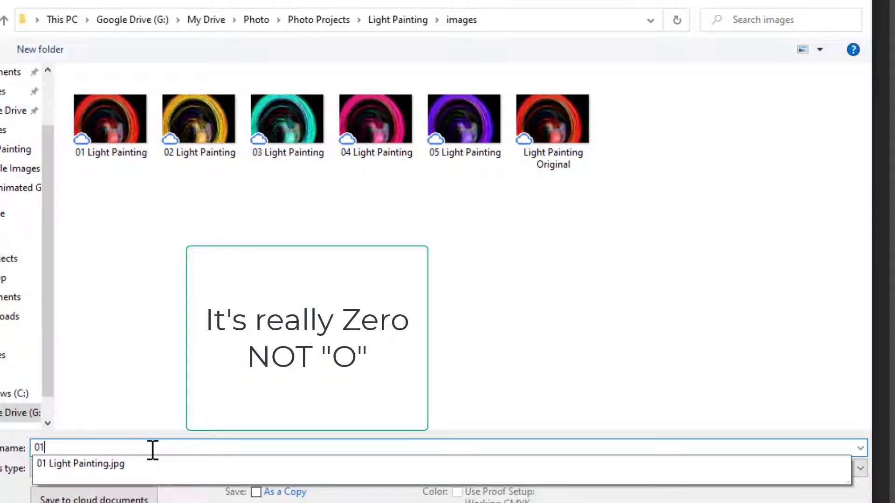
type(" LP")
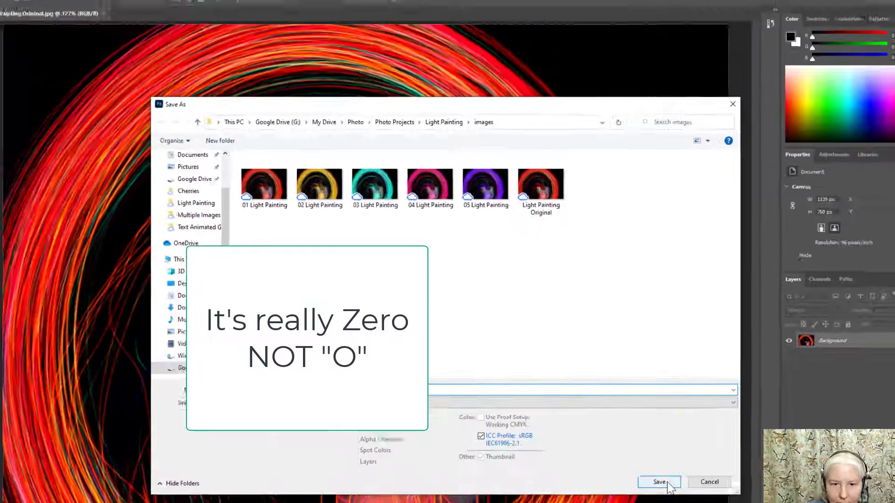
left_click(653, 466)
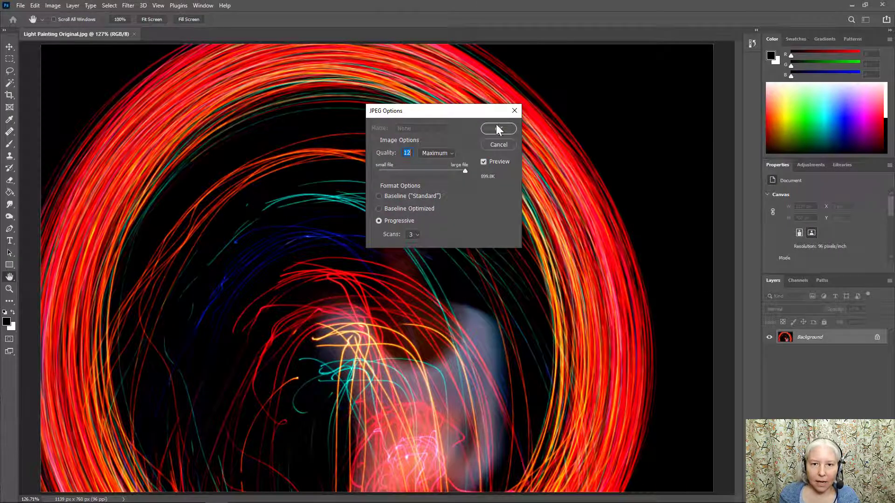
type("8")
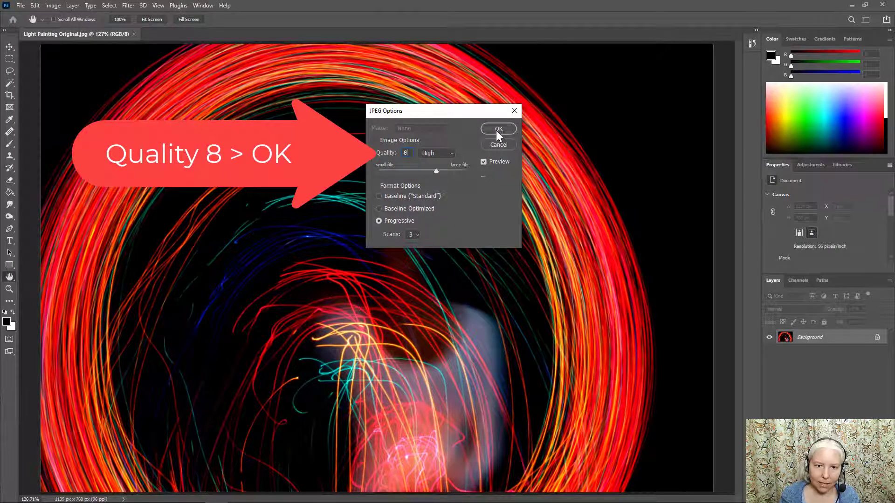
left_click(497, 133)
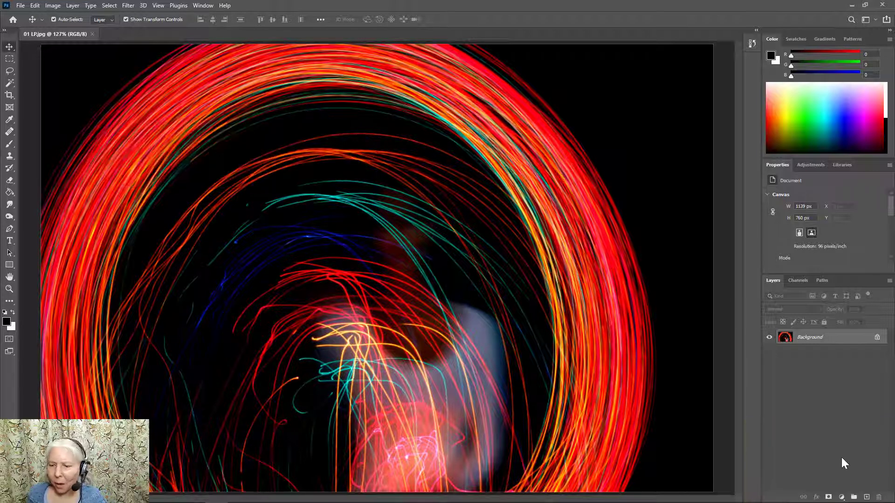
- Add a Hue/Saturation adjustment layer above the background and set its Hue to +84
left_click(842, 496)
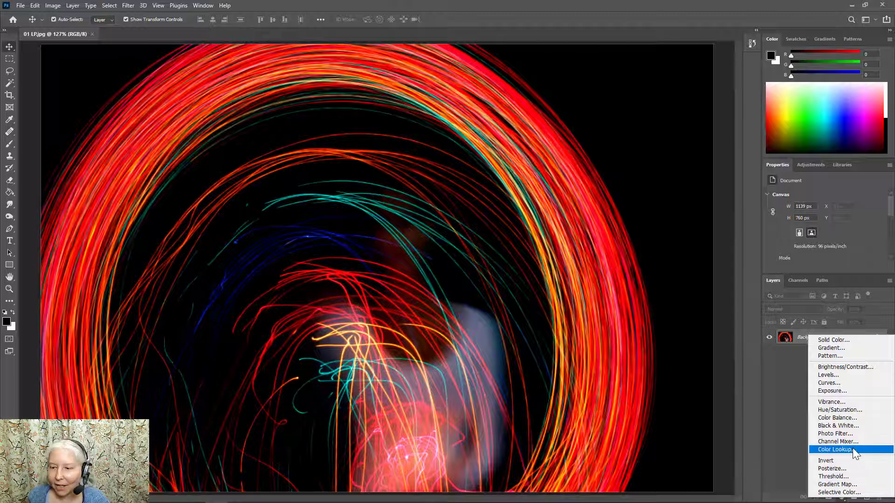
left_click(849, 412)
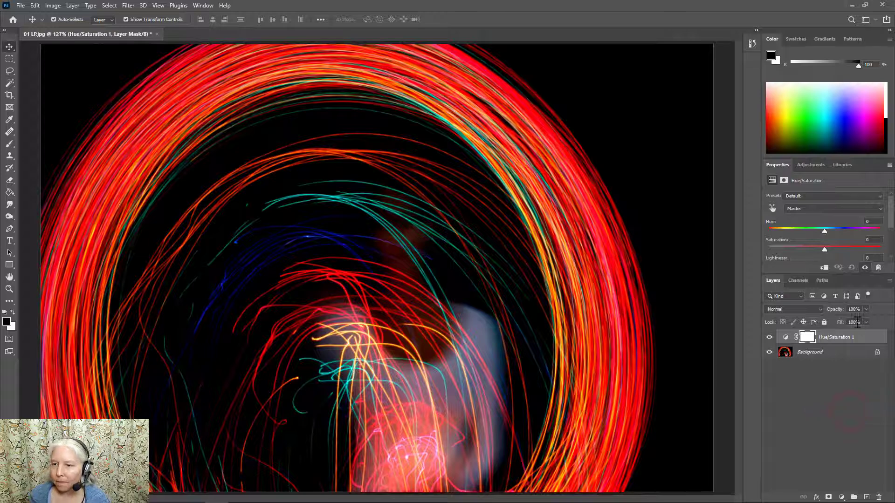
left_click_drag(823, 230, 859, 229)
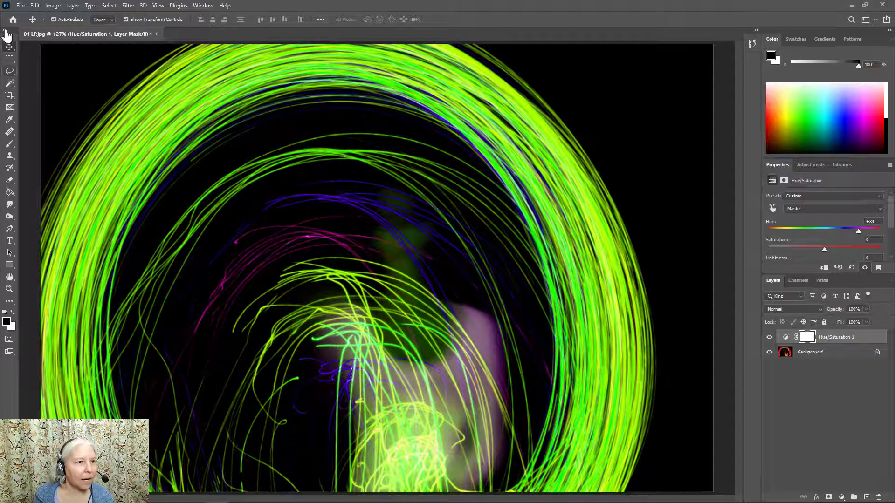
- Save the green version on the computer as a JPEG named 02 LP, accepting quality 8
left_click(19, 6)
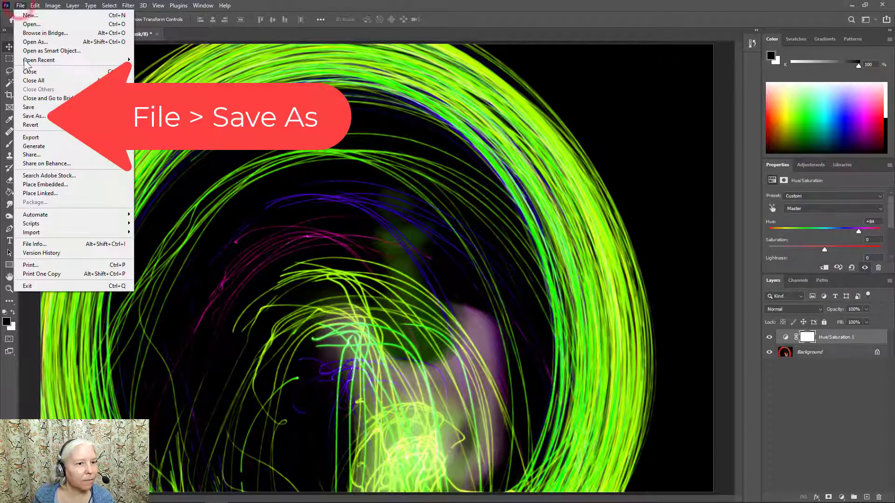
left_click(42, 116)
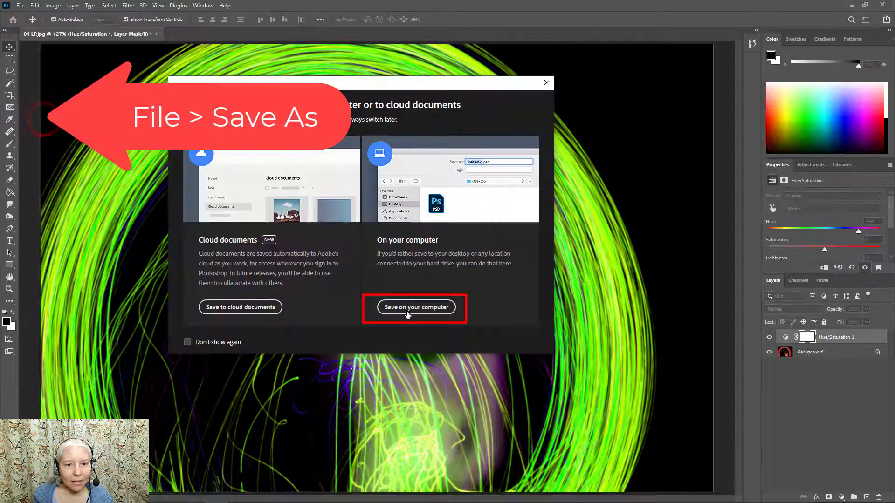
left_click(415, 312)
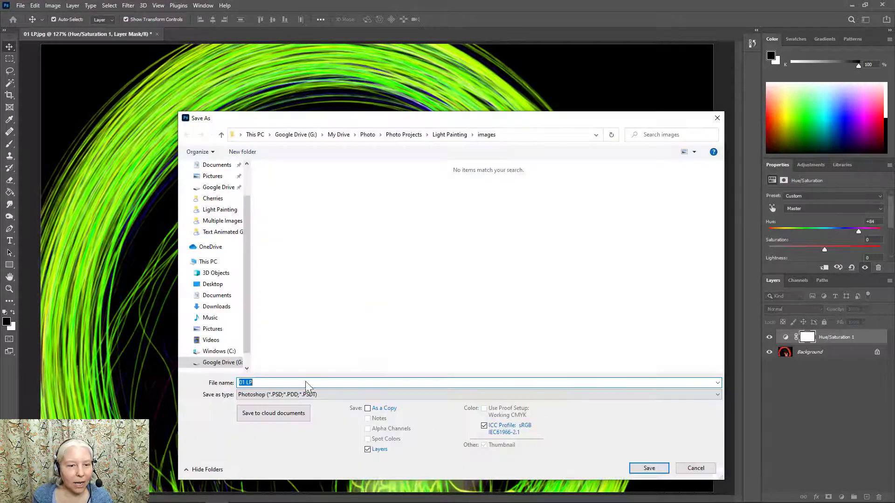
left_click(248, 382)
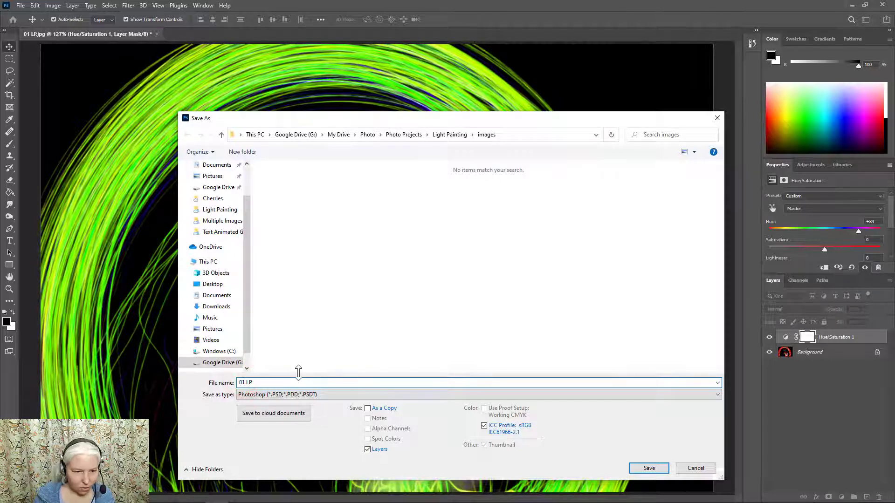
key("BackSpace")
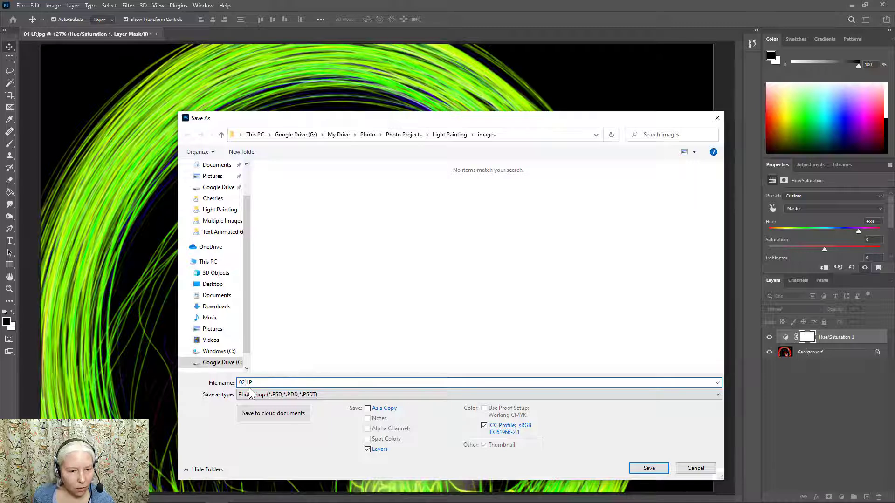
left_click(268, 397)
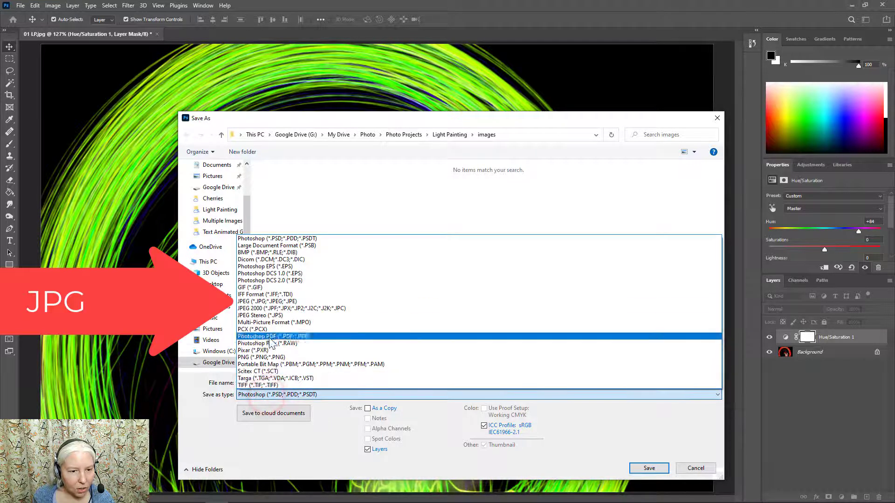
left_click(263, 302)
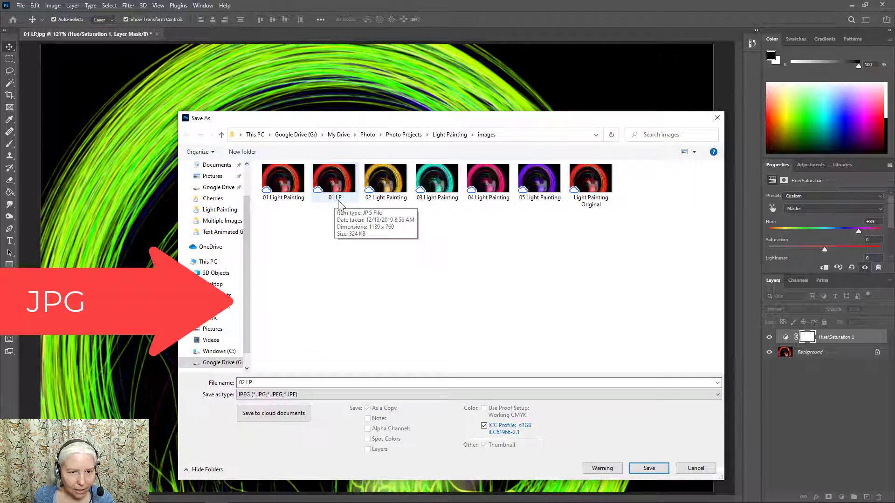
left_click(653, 468)
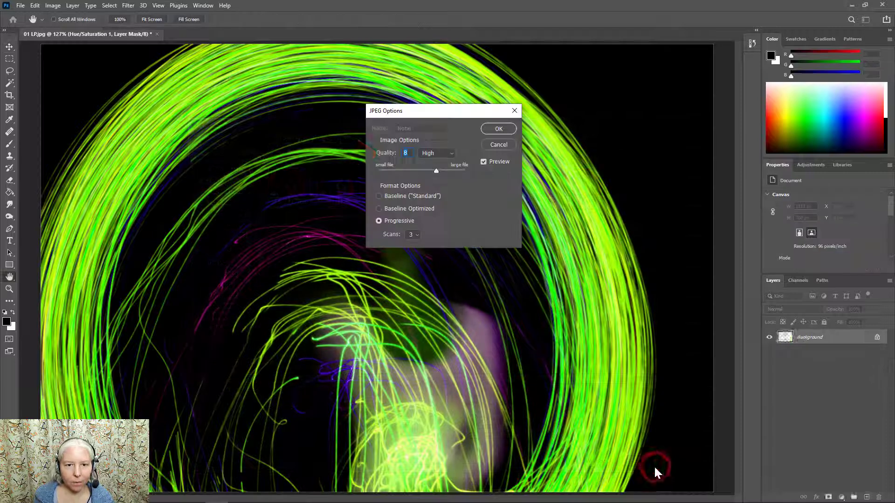
left_click(498, 126)
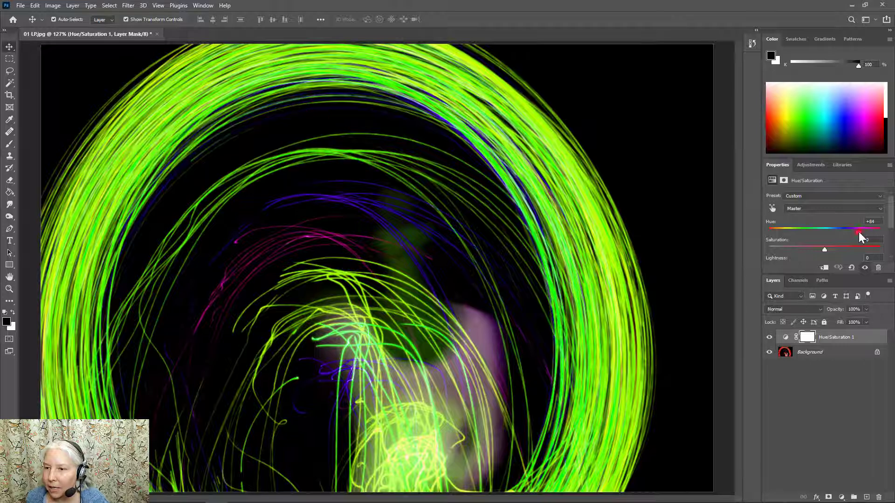
- Set the adjustment layer's Hue to +172 and save this version on the computer as the next numbered LP JPEG
left_click_drag(859, 232, 879, 232)
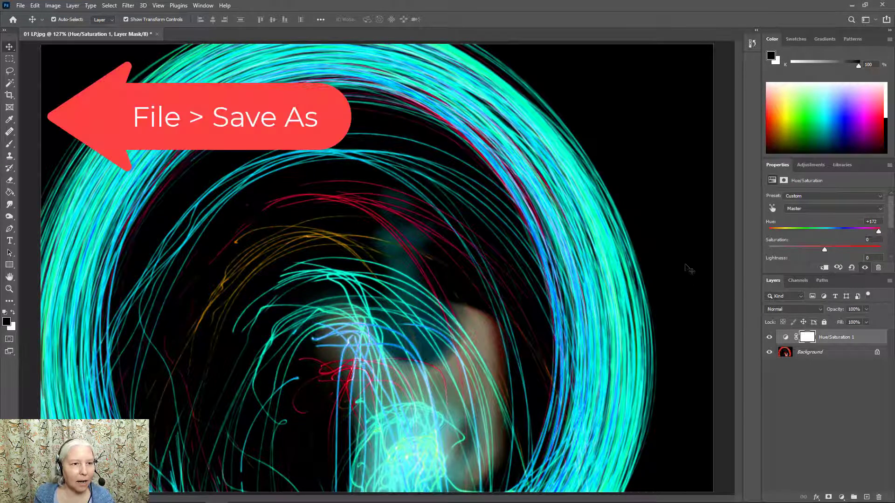
left_click(20, 5)
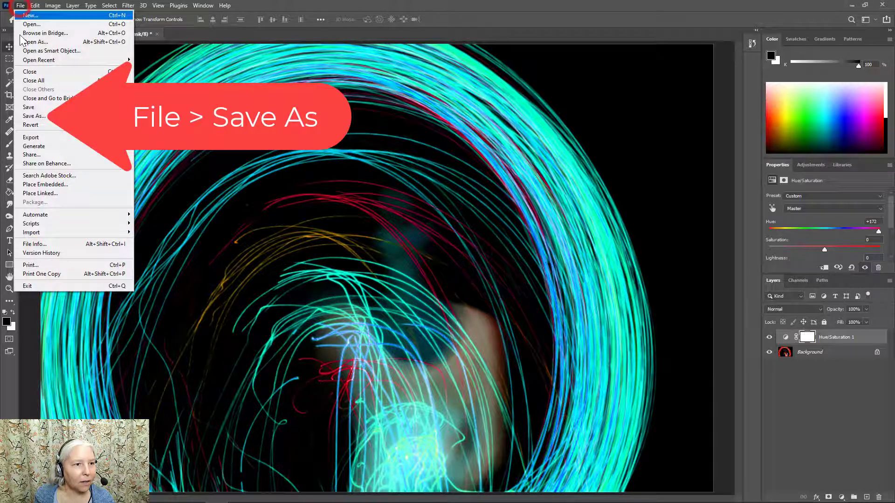
left_click(33, 116)
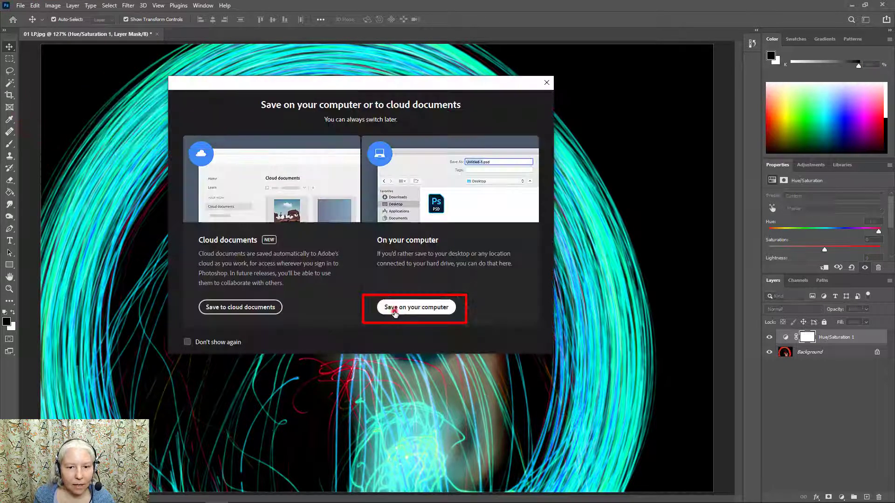
left_click(395, 309)
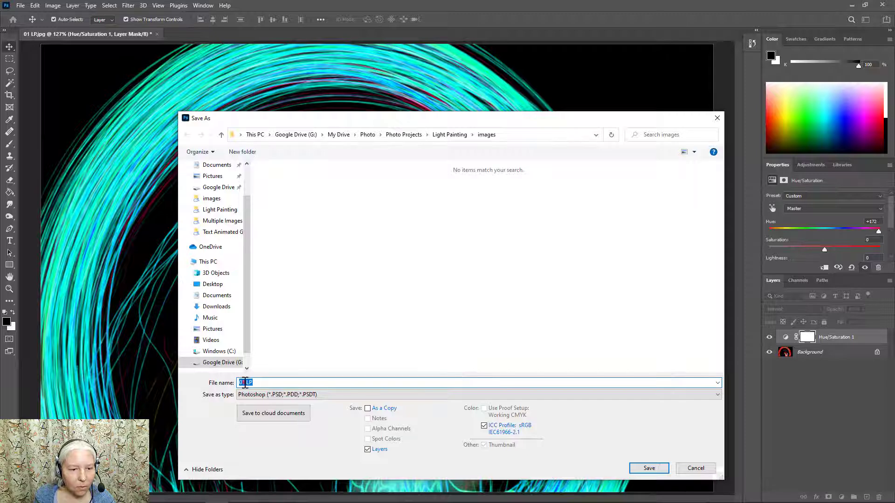
left_click(245, 383)
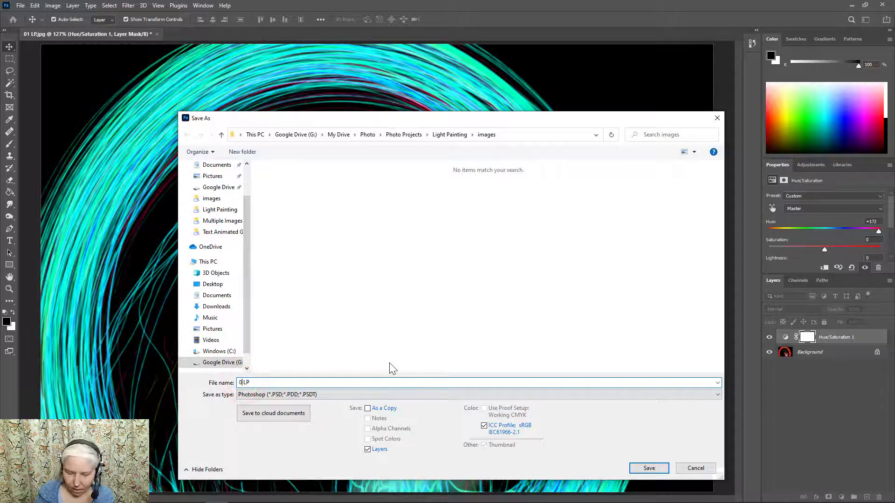
left_click(340, 396)
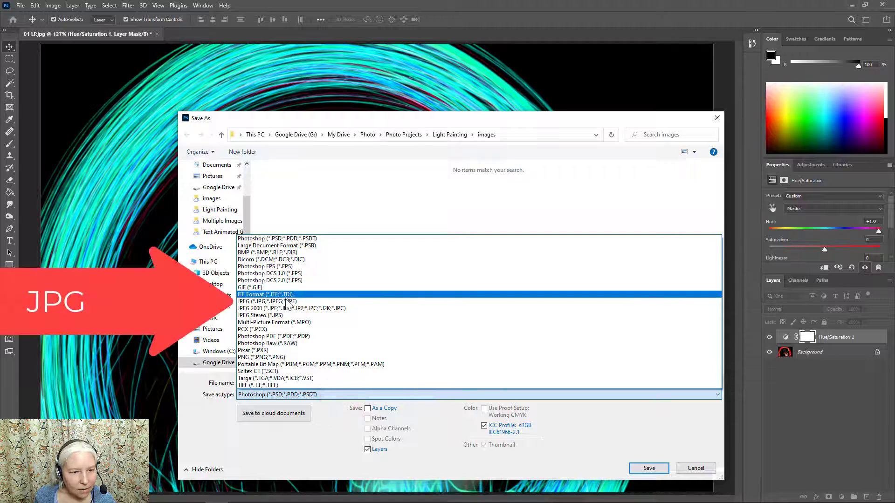
left_click(288, 302)
left_click(649, 469)
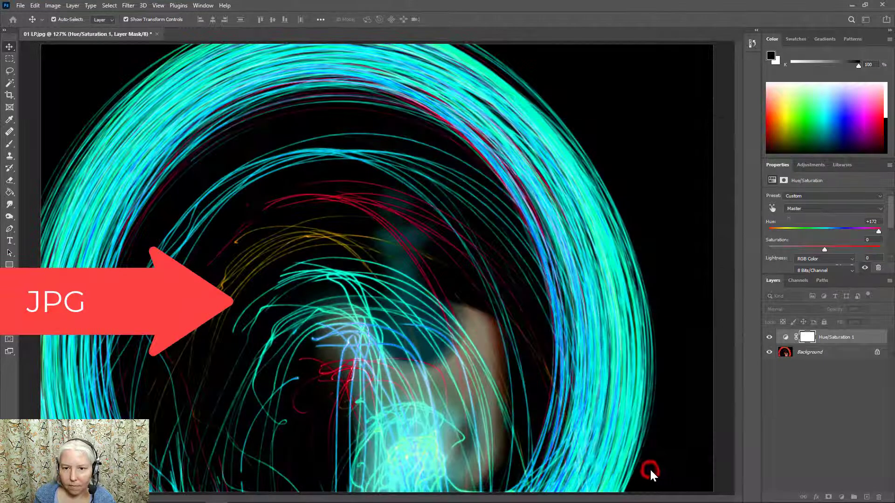
left_click(503, 126)
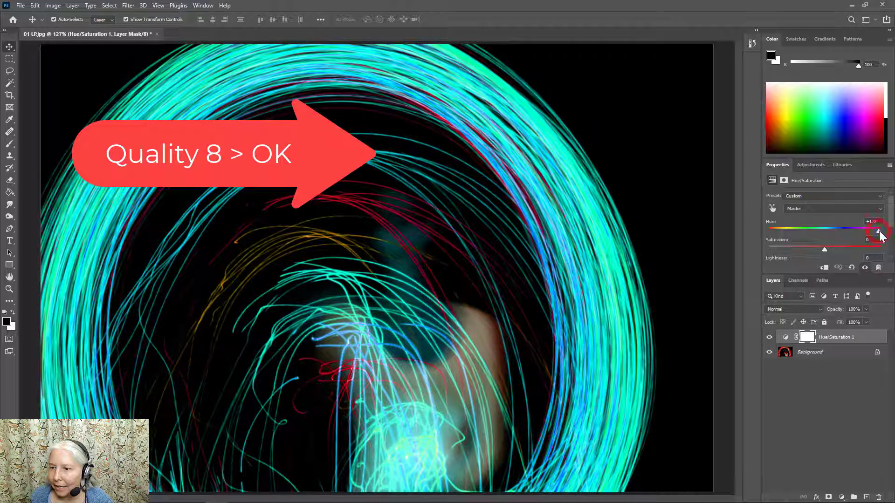
- Set the adjustment layer's Hue to -29 and save the pink version on the computer as a JPEG named 04 LP
left_click_drag(879, 232, 809, 234)
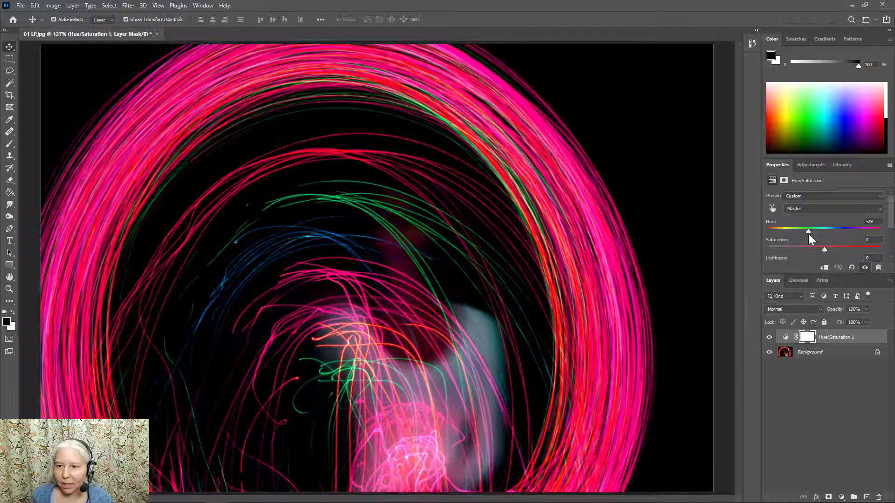
left_click(21, 5)
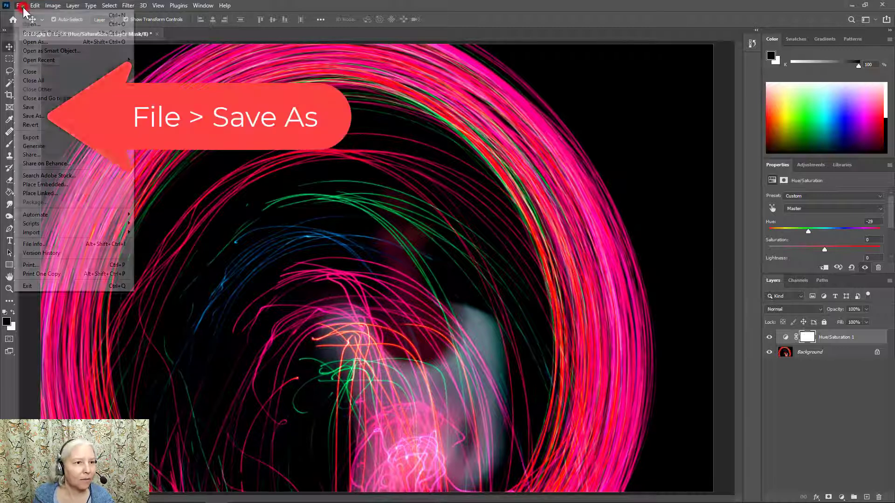
left_click(33, 115)
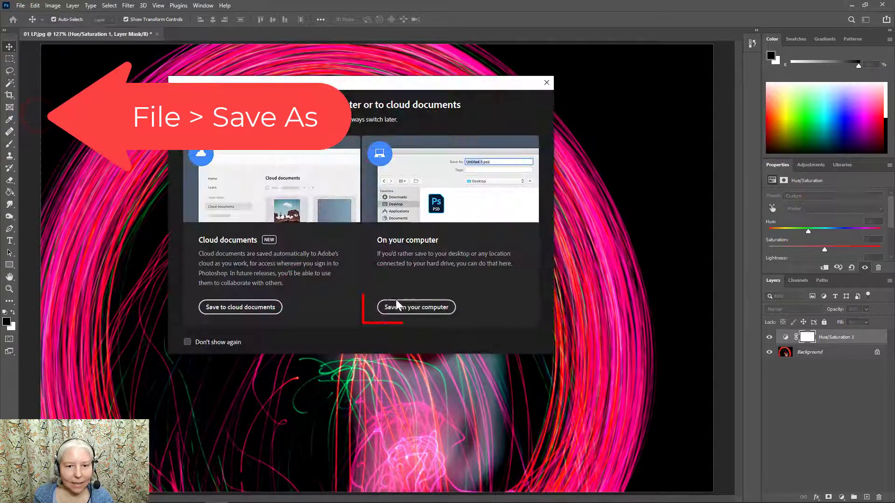
left_click(396, 305)
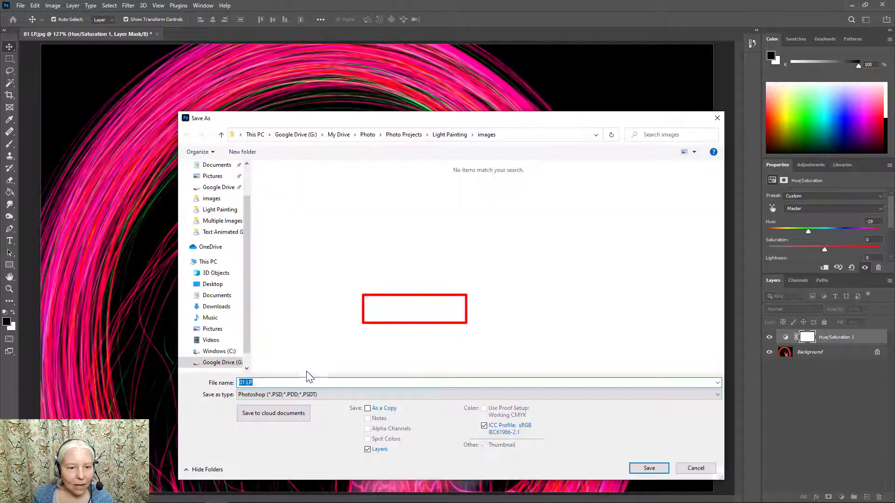
left_click(245, 382)
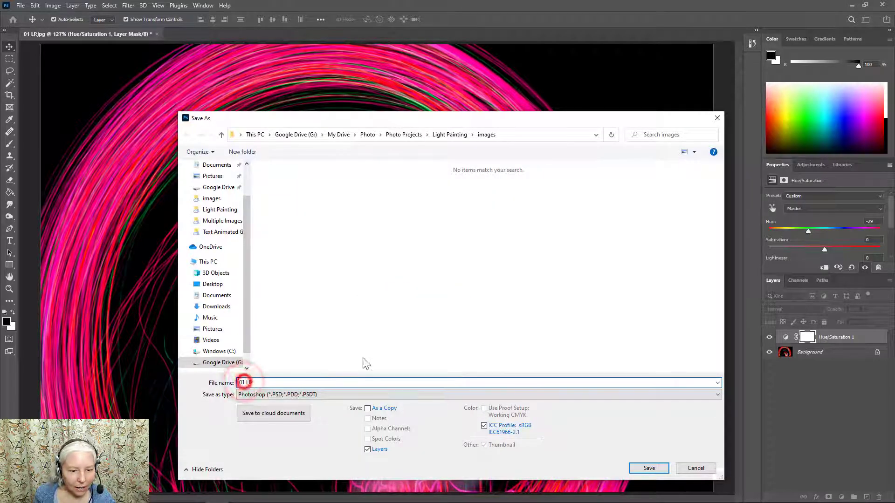
key("BackSpace")
type("4")
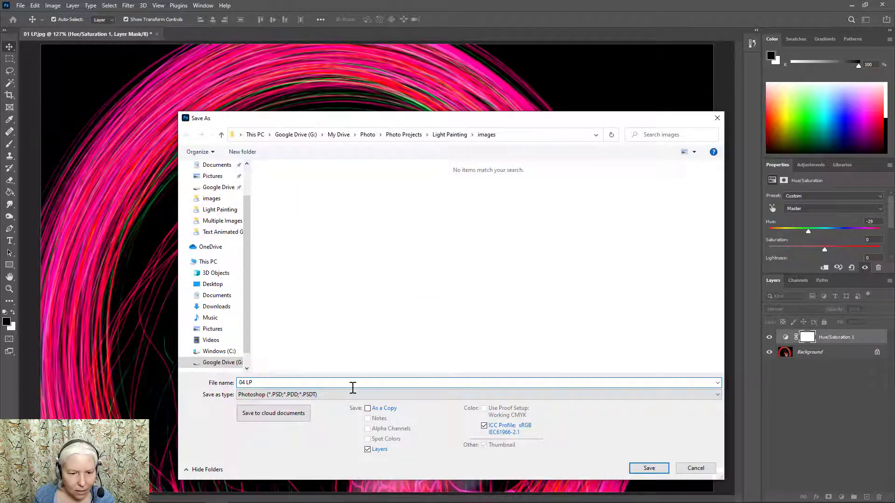
left_click(340, 394)
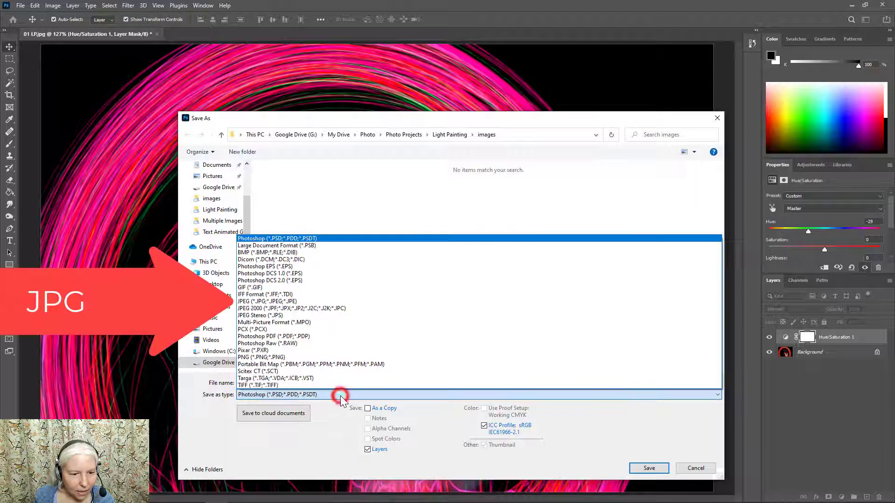
left_click(301, 303)
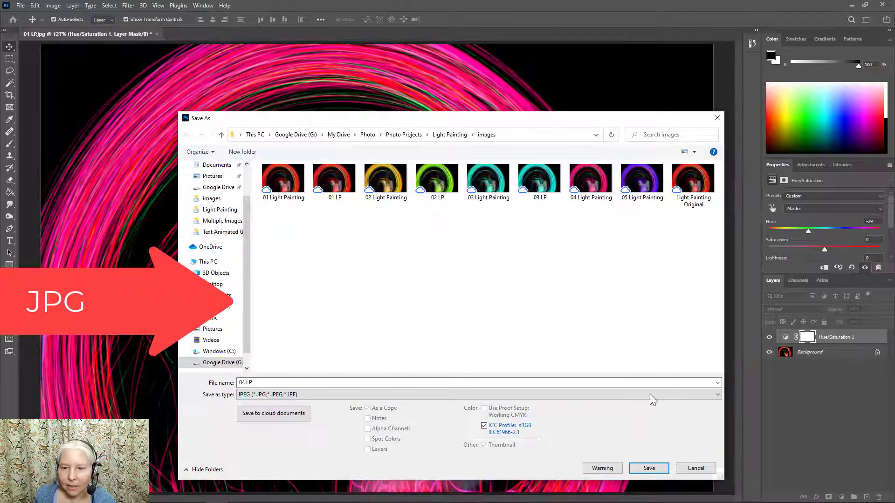
left_click(650, 468)
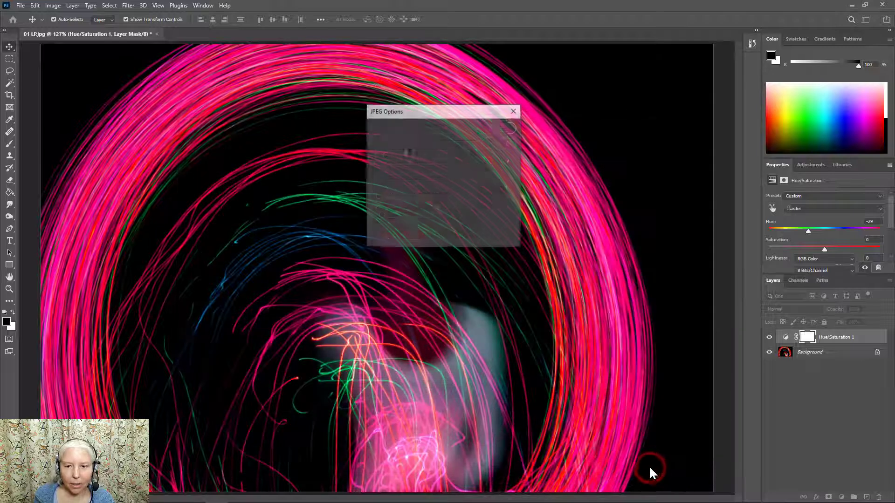
left_click(504, 129)
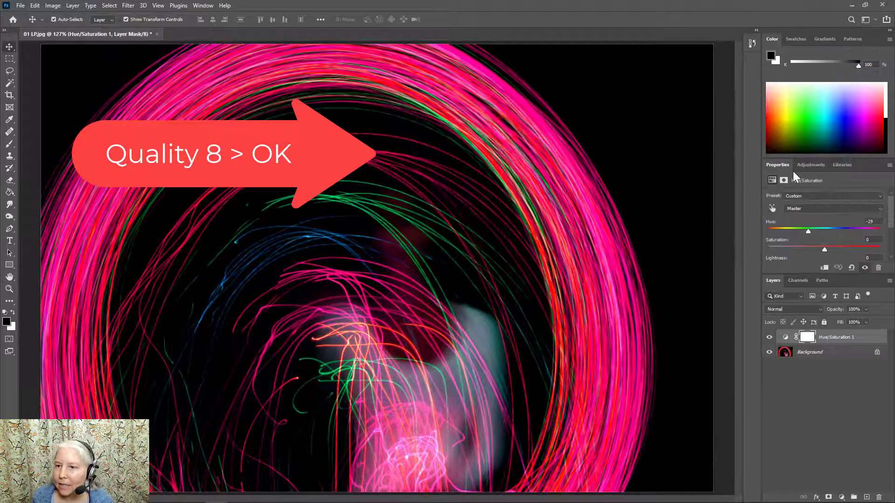
- Set the adjustment layer's Hue to -92 and save the purple version on the computer as a JPEG named 05 LP
left_click_drag(807, 231, 791, 232)
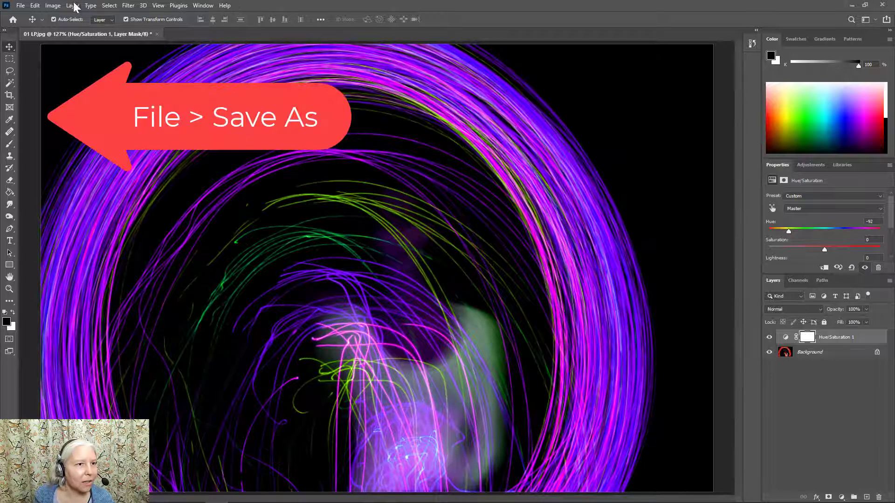
left_click(21, 7)
left_click(32, 117)
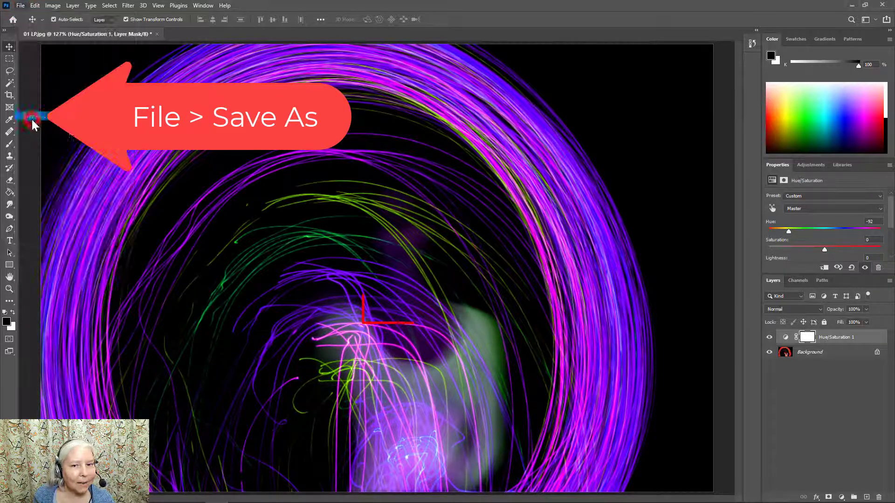
left_click(416, 307)
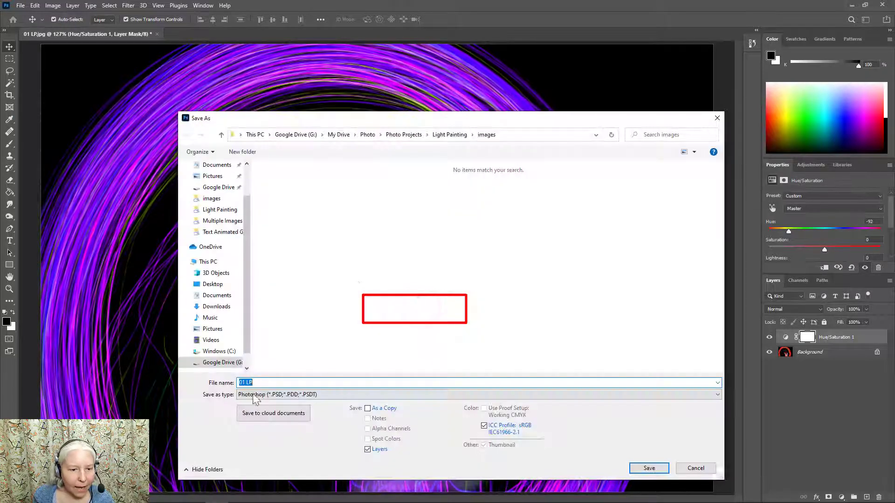
left_click(242, 383)
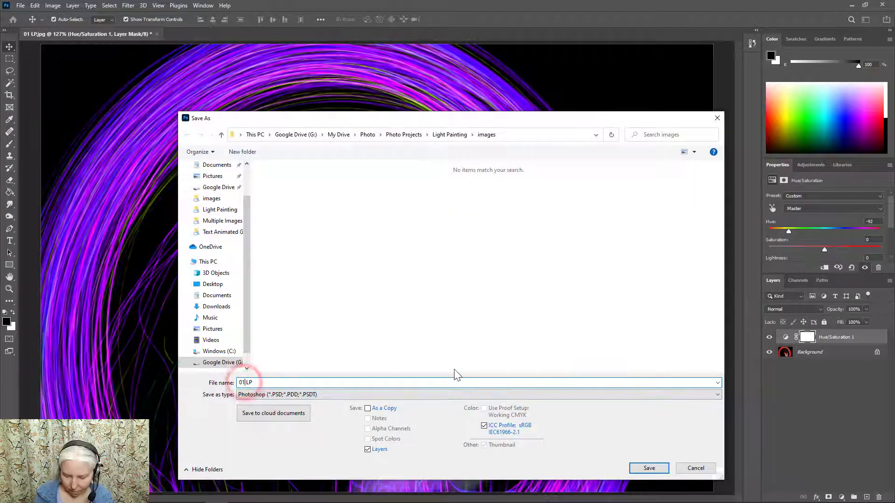
type("5")
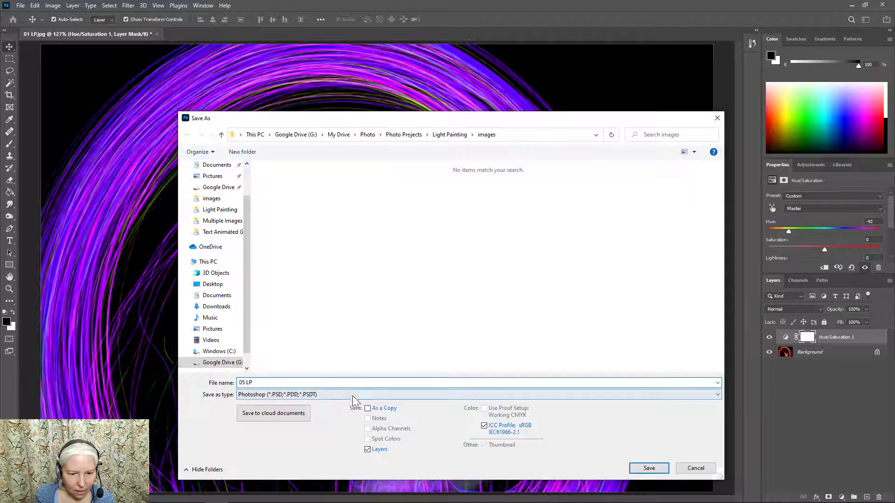
left_click(347, 396)
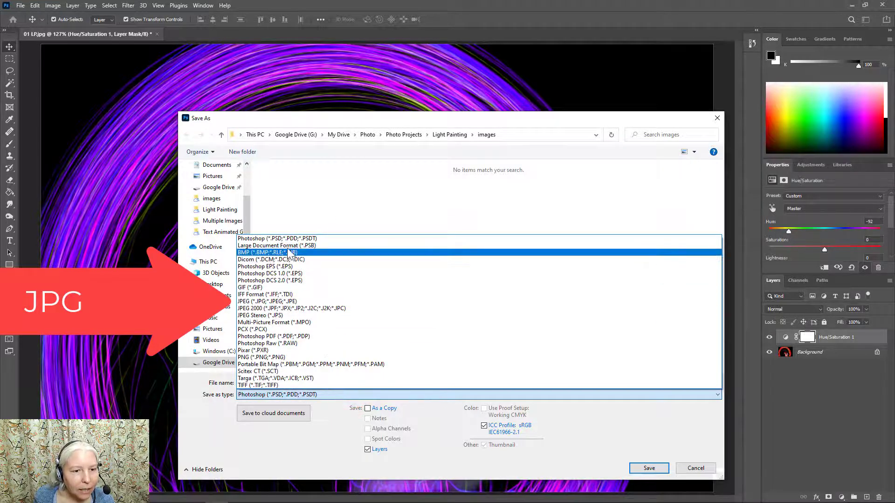
left_click(257, 301)
left_click(662, 471)
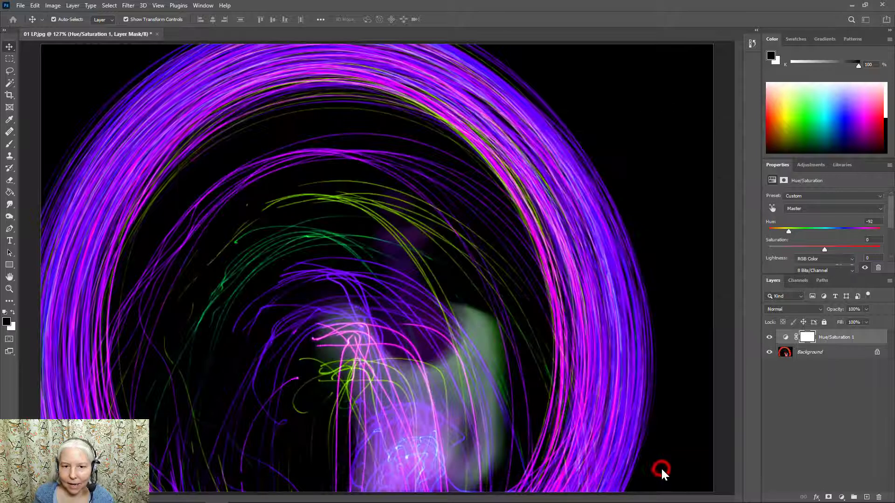
left_click(495, 130)
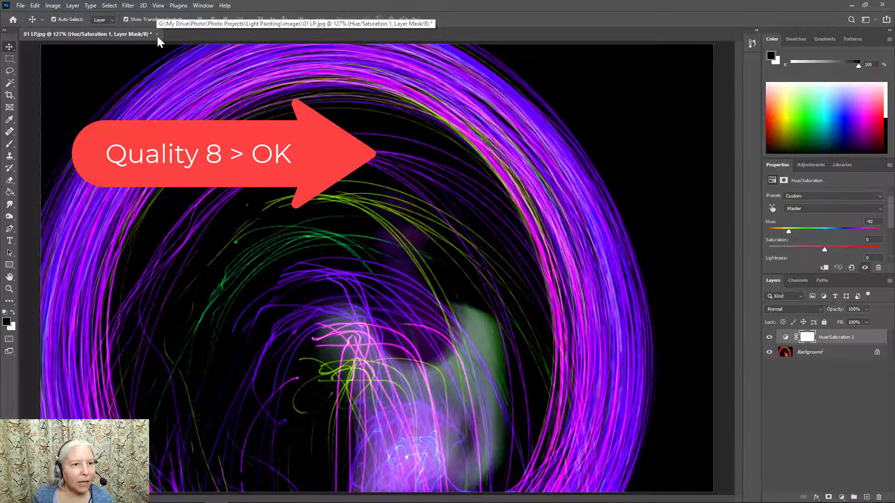
- Close the 01 LP document without saving its changes and show the Timeline panel
left_click(158, 34)
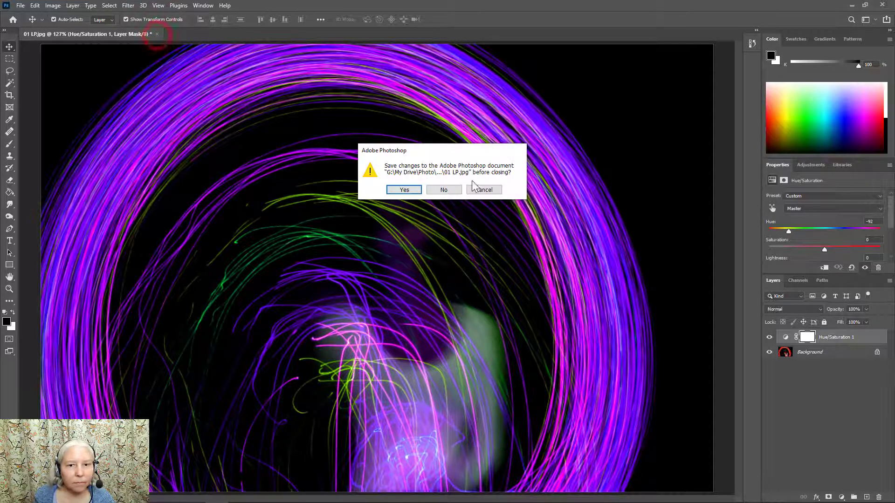
left_click(444, 190)
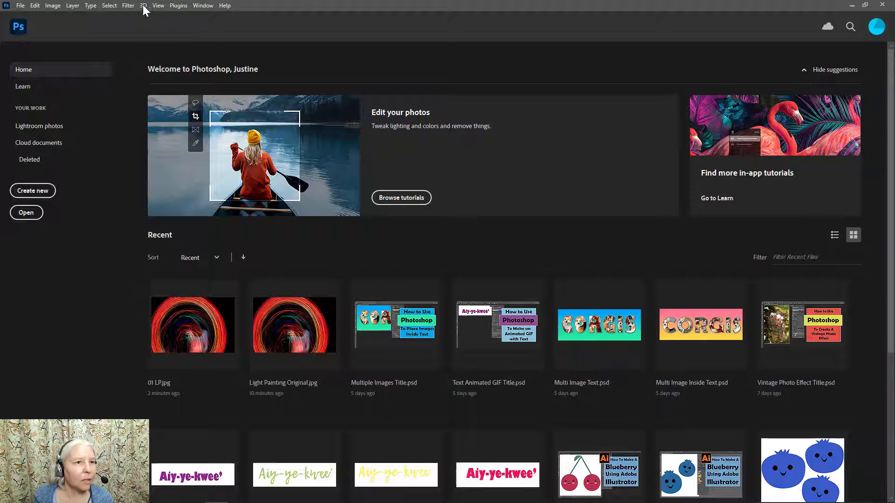
left_click(201, 6)
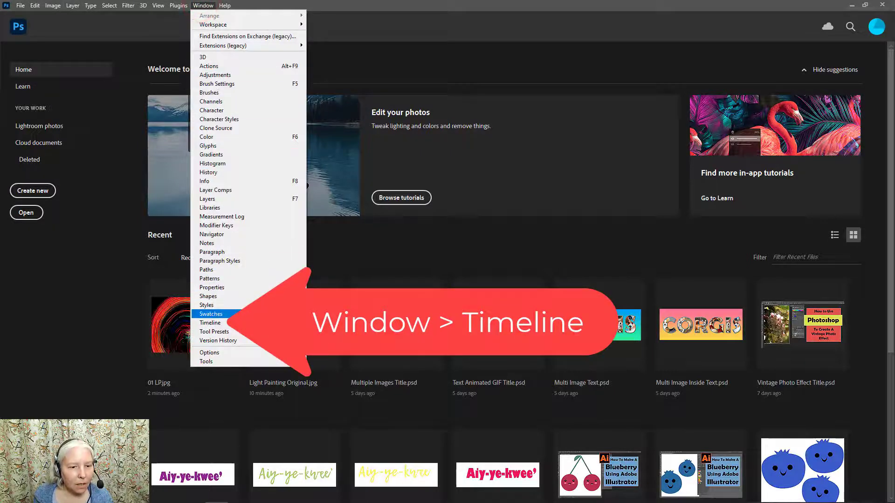
left_click(210, 322)
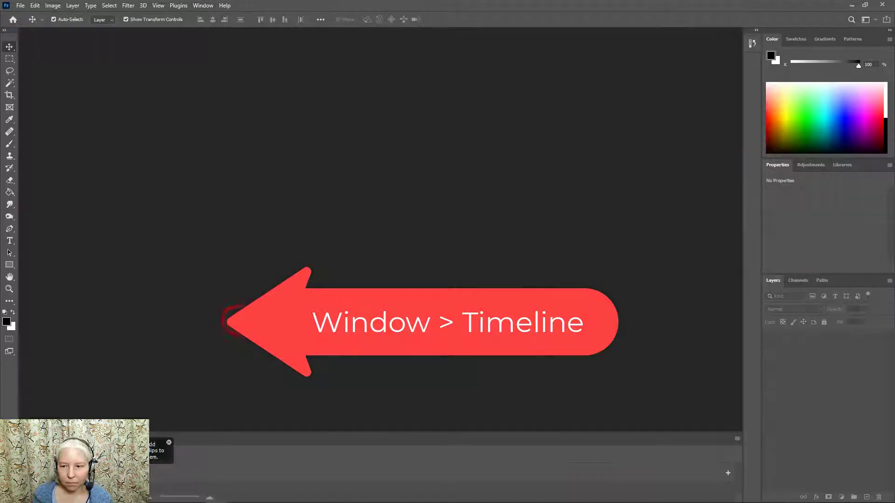
- Load the files 01 LP, 02 LP, 03 LP, 04 LP and 05 LP into one layer stack with the Load Files into Stack script
left_click(20, 6)
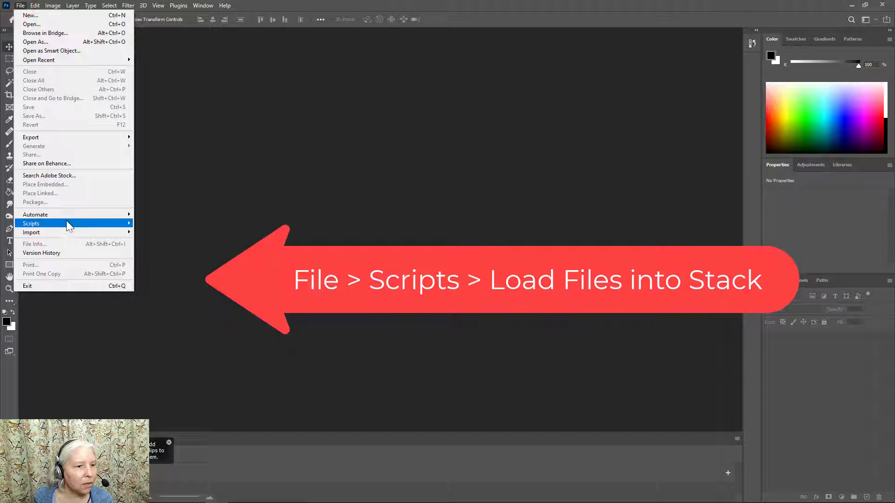
mouse_move(70, 227)
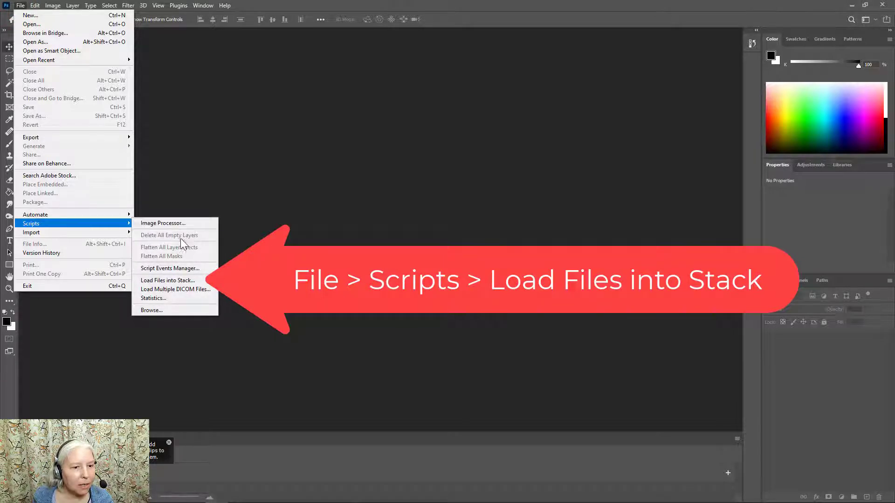
left_click(187, 281)
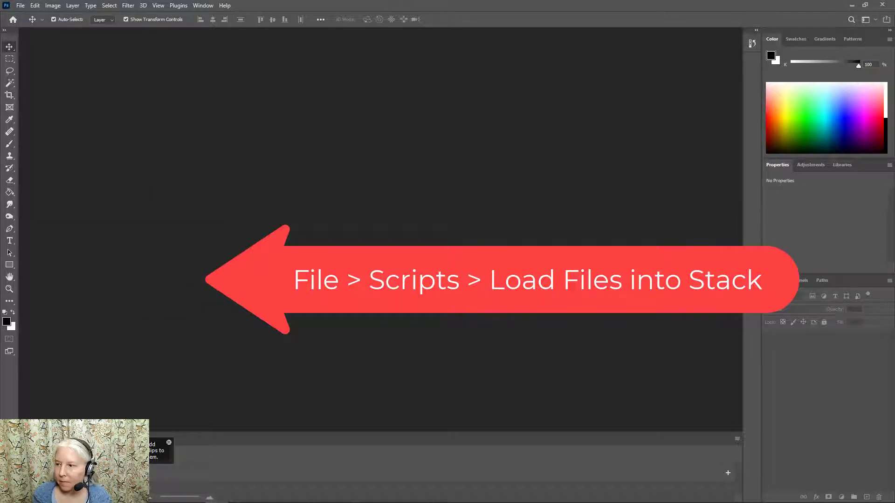
left_click_drag(894, 105, 413, 127)
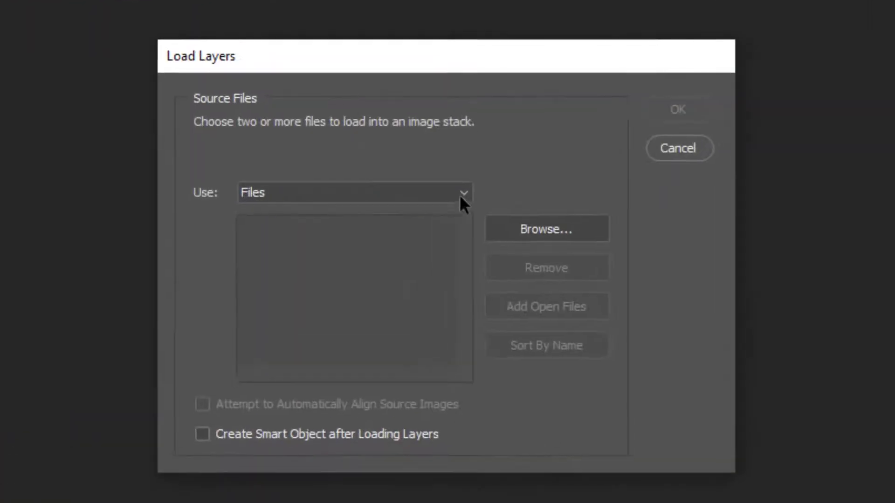
left_click(532, 228)
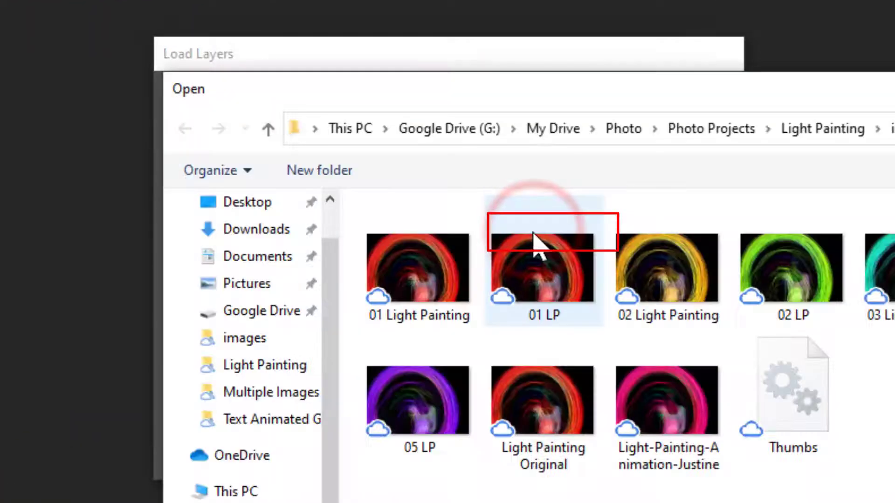
left_click(536, 279)
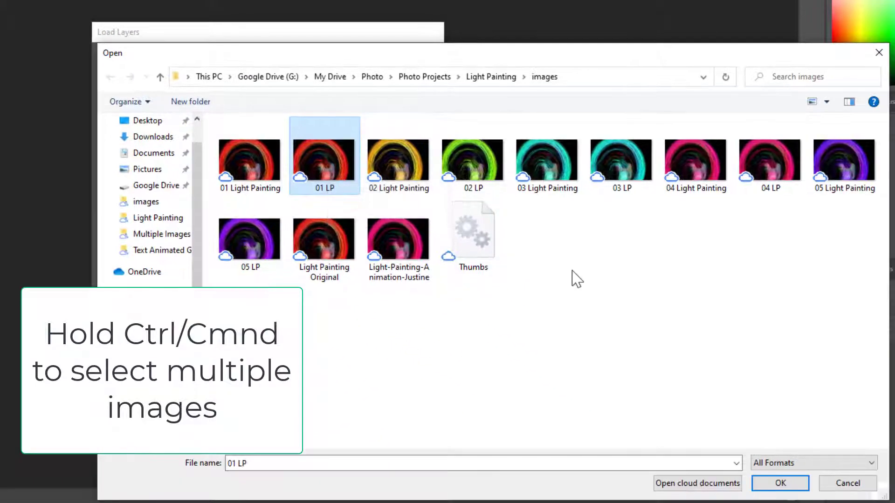
left_click(475, 161, "ctrl")
left_click(623, 161, "ctrl")
left_click(765, 162, "ctrl")
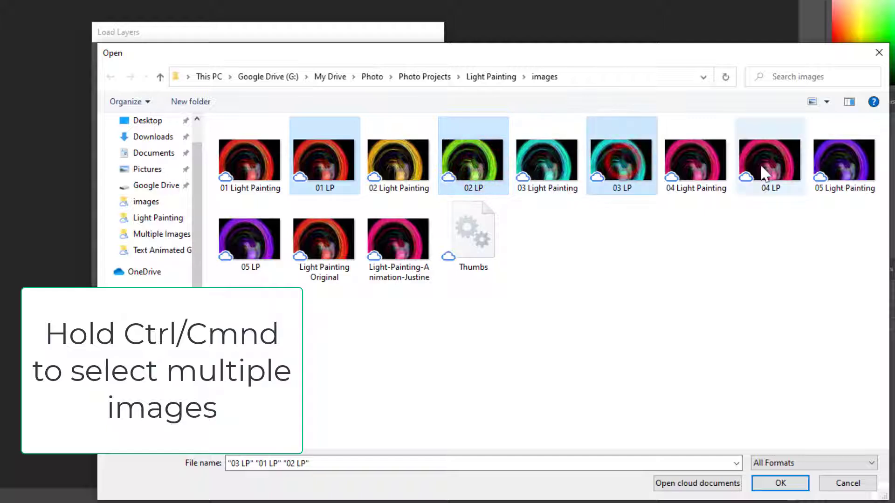
left_click(256, 243, "ctrl")
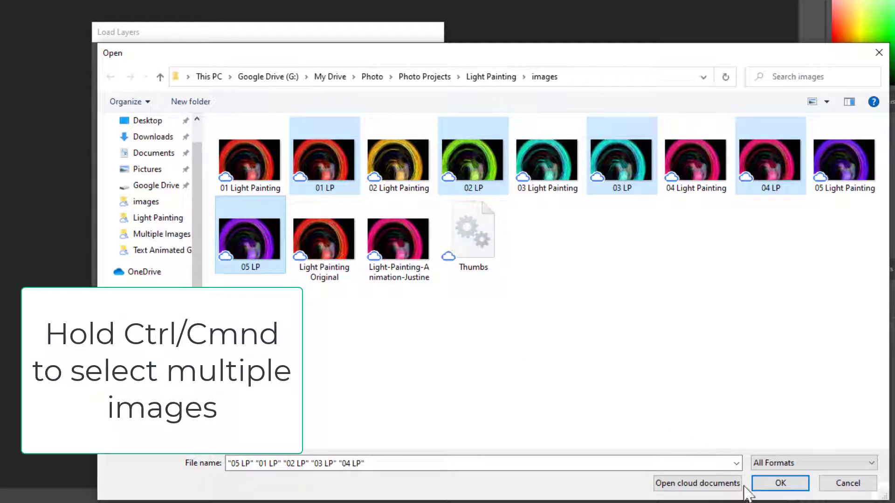
left_click(778, 484)
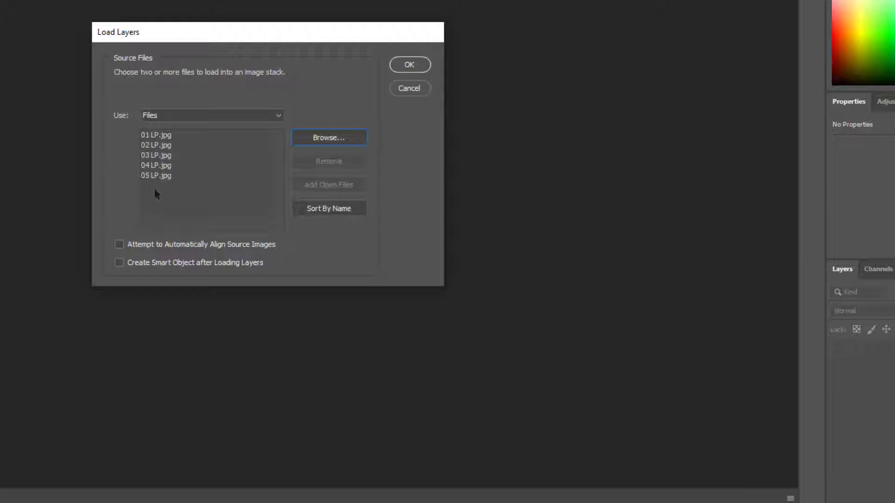
left_click(409, 65)
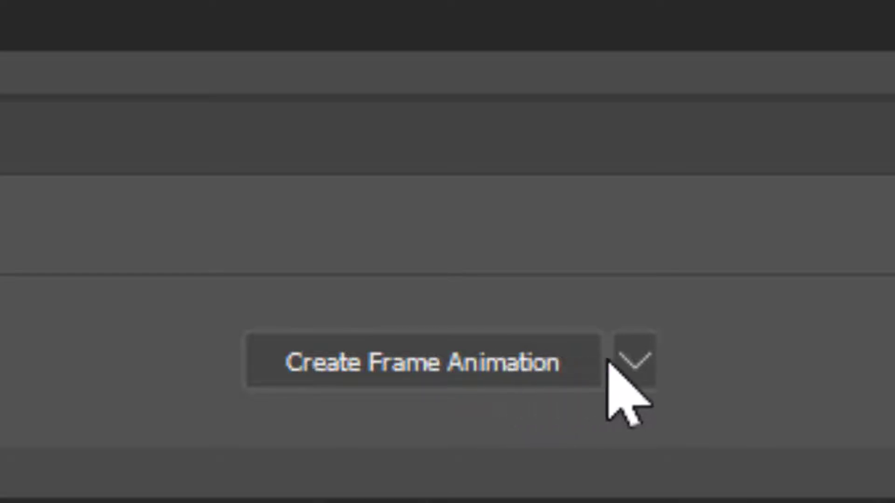
- Create a frame animation in the timeline from the stacked document, choosing Create Frame Animation as the timeline type
left_click(633, 361)
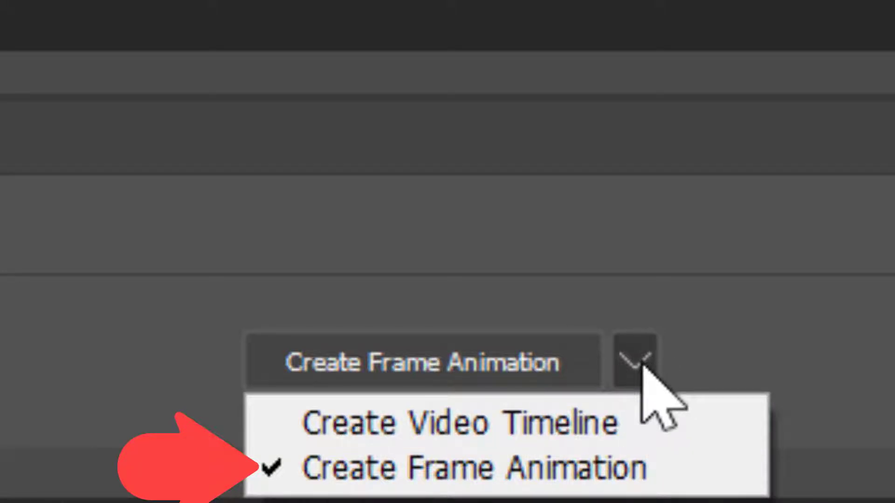
left_click(625, 487)
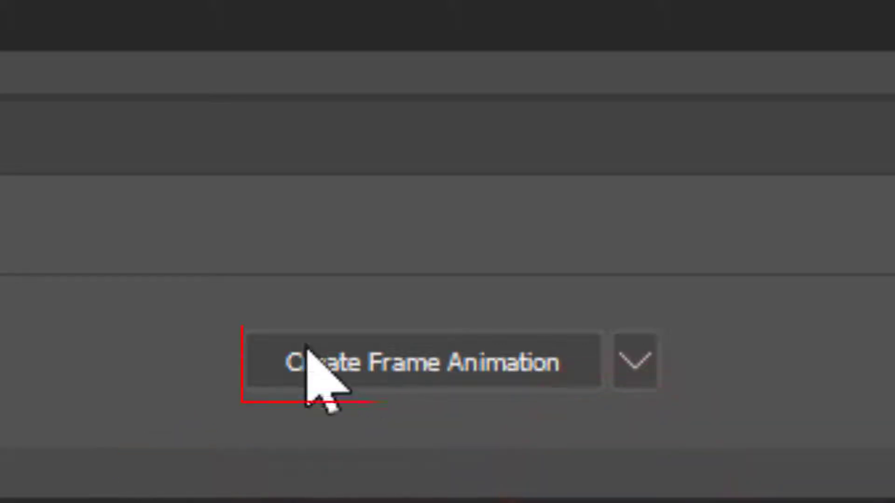
left_click(426, 363)
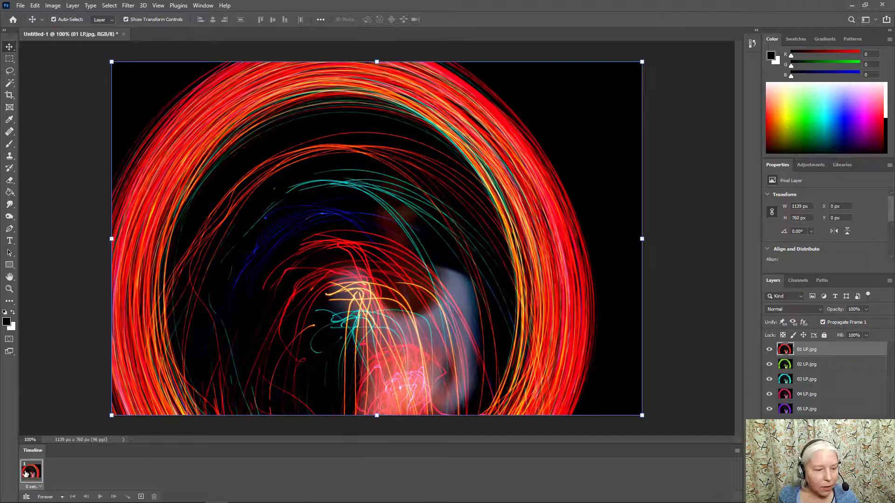
- Make animation frames from the stacked layers and move the green frame to second place, right after the purple one
left_click(736, 451)
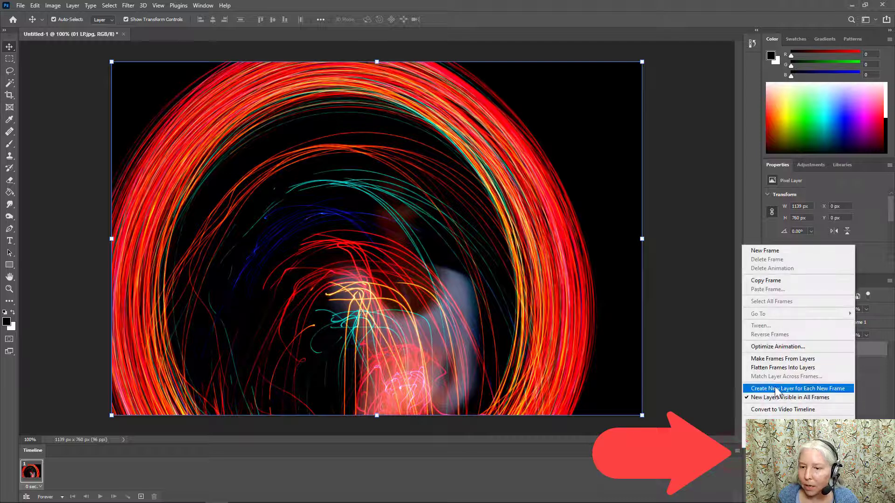
left_click(770, 361)
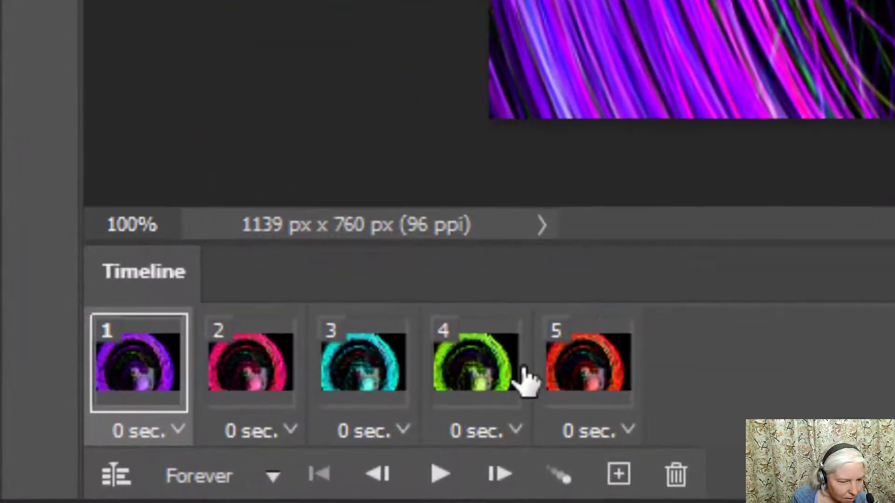
left_click_drag(473, 380, 226, 380)
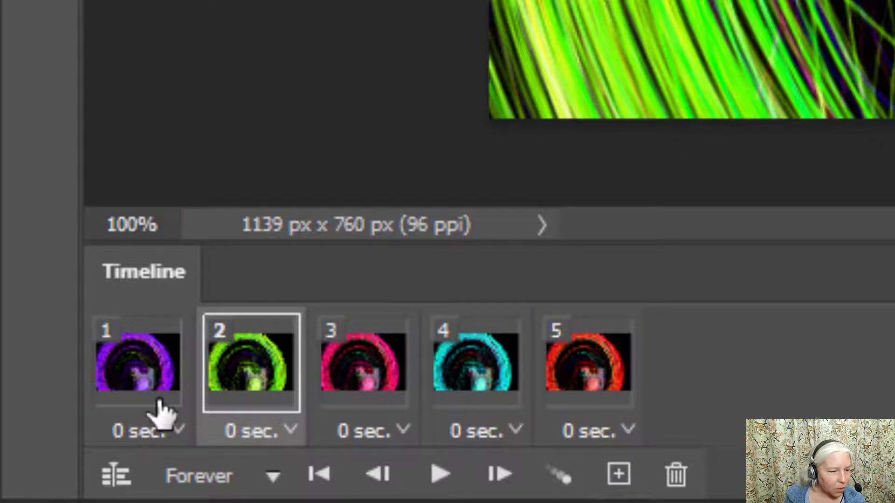
- Select all five frames in the timeline and set their delay to 0.5 seconds
left_click(135, 347)
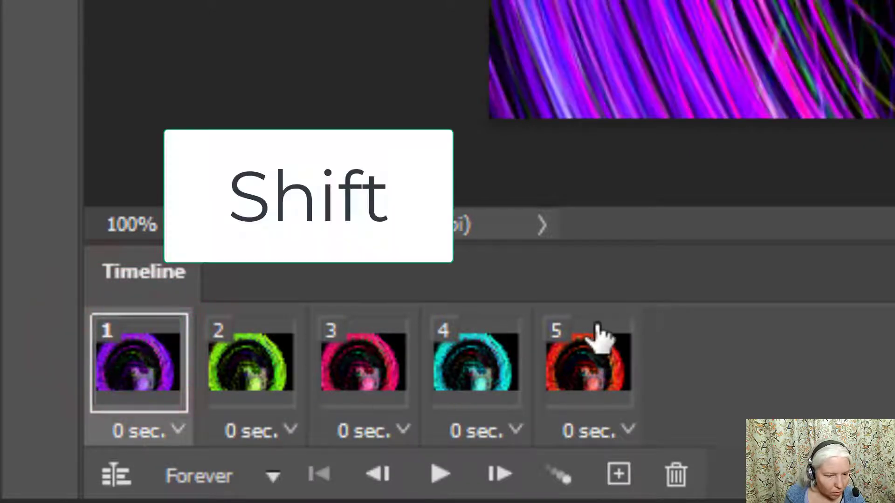
left_click(606, 370, "shift")
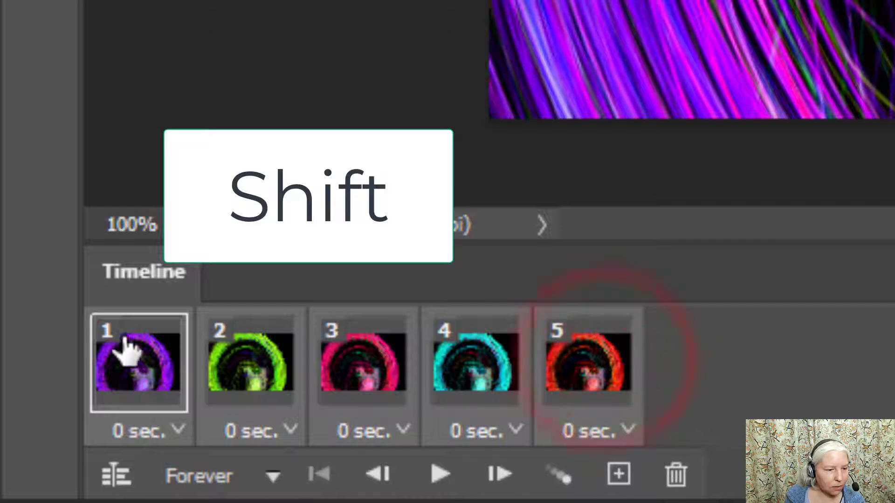
left_click(629, 430)
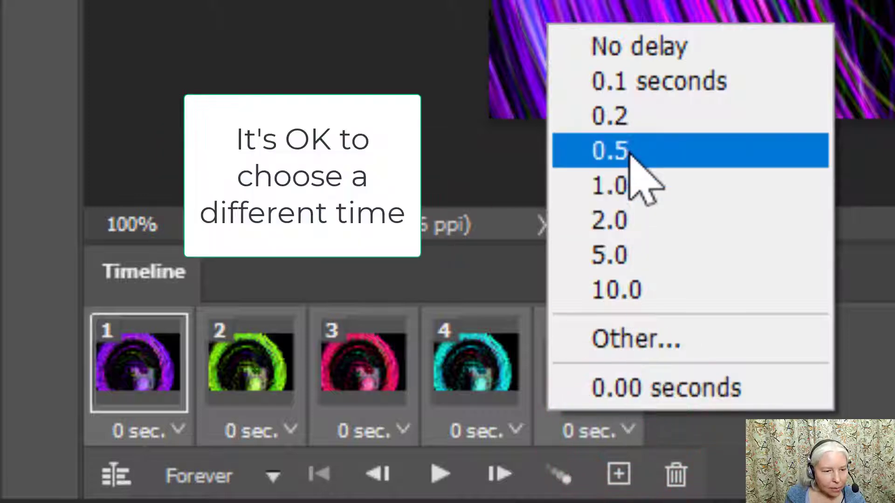
left_click(601, 151)
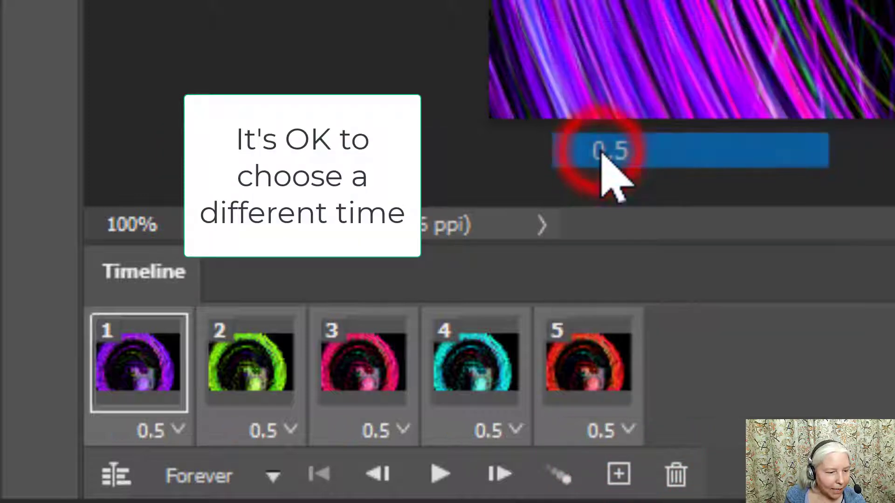
- Preview the animation, stop playback, and set the looping option to Forever
left_click(439, 476)
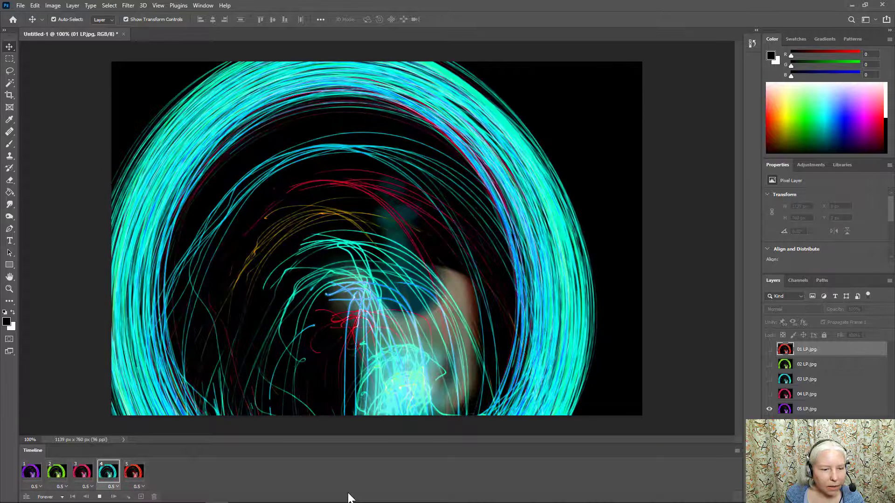
left_click(99, 497)
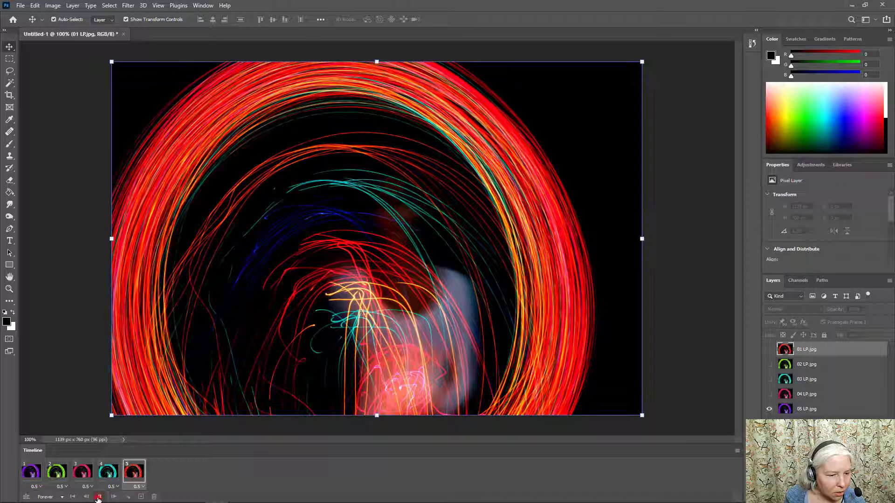
left_click(63, 497)
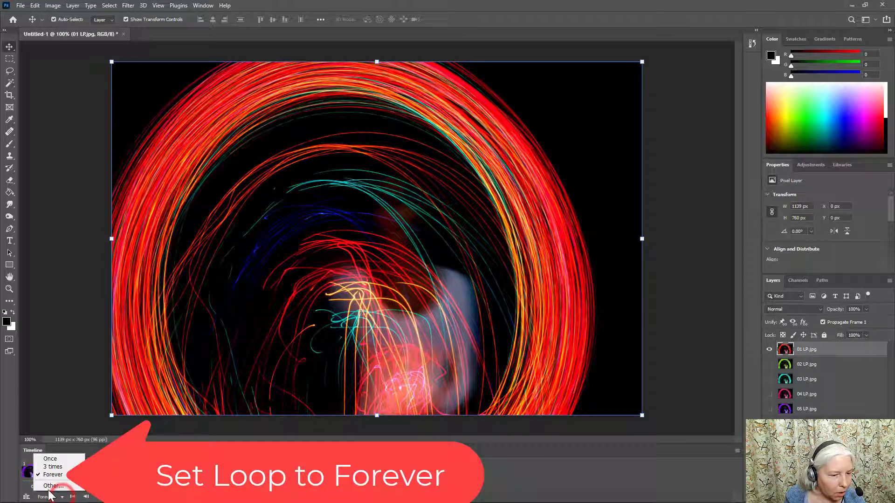
left_click(68, 477)
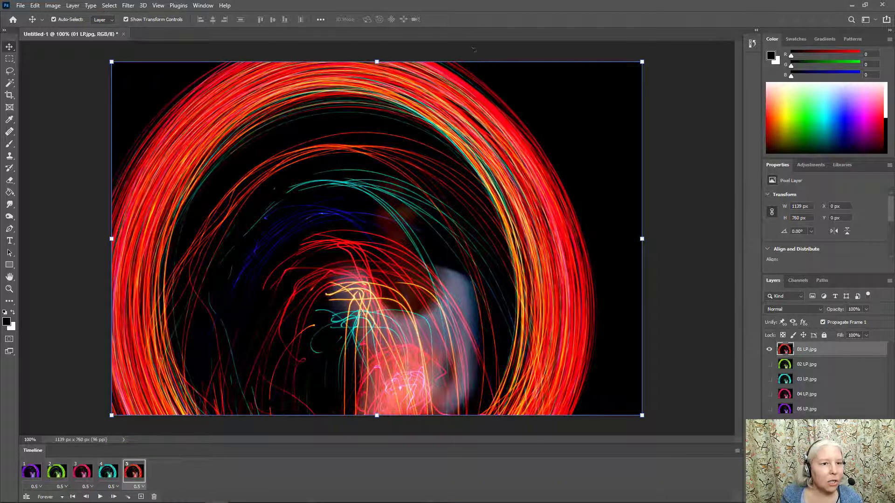
- Start a Save for Web (Legacy) export of the animation as a GIF and fit its preview in view
left_click(20, 7)
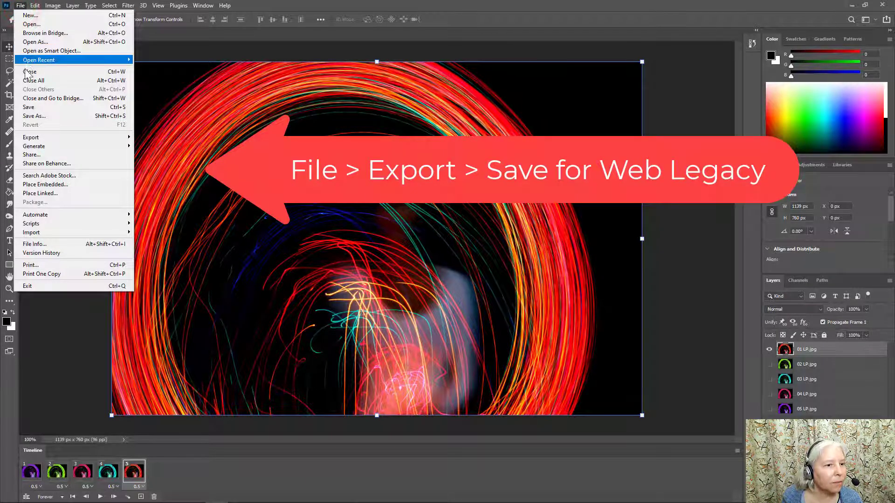
mouse_move(40, 139)
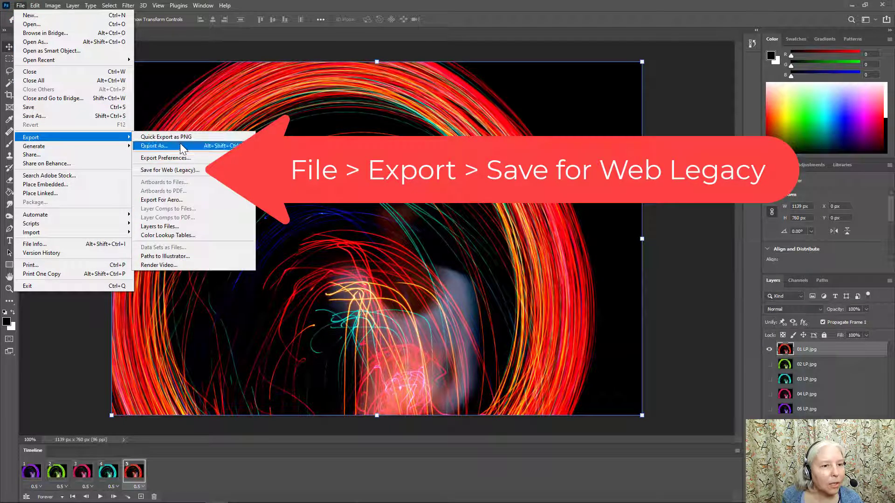
left_click(201, 169)
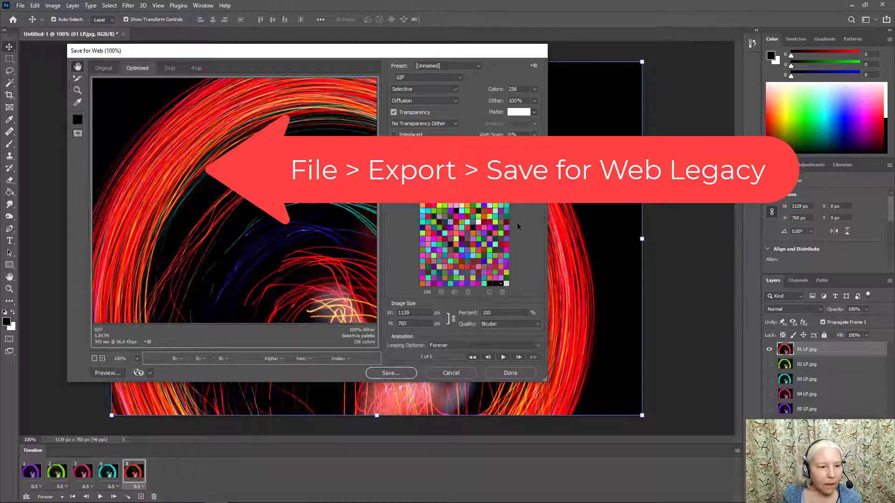
left_click(137, 359)
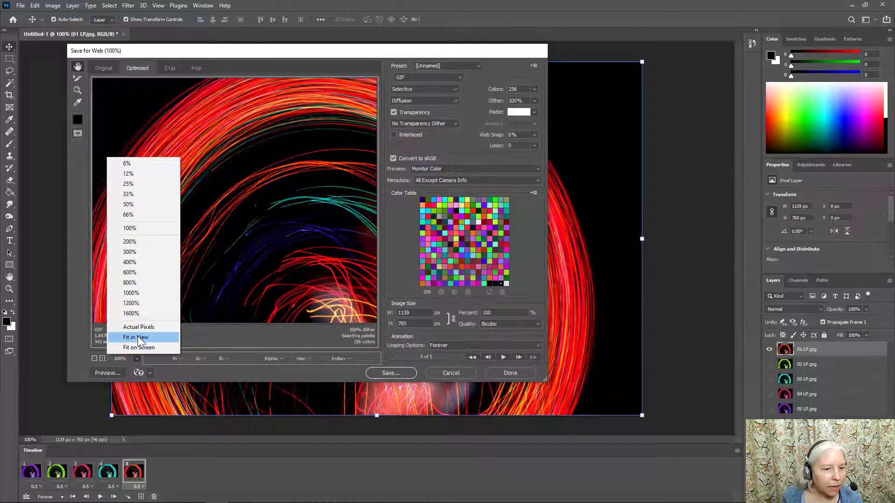
left_click(139, 339)
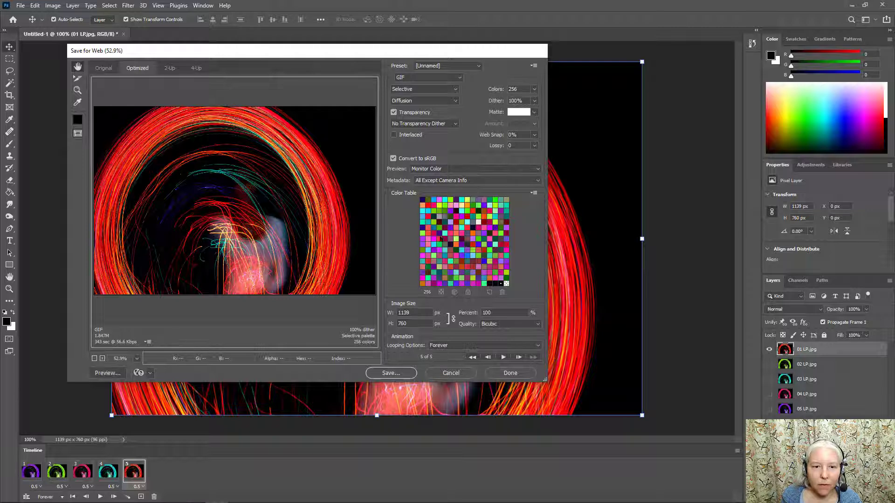
- Start saving the optimized GIF and name the file Painting With Light Animation
left_click(391, 373)
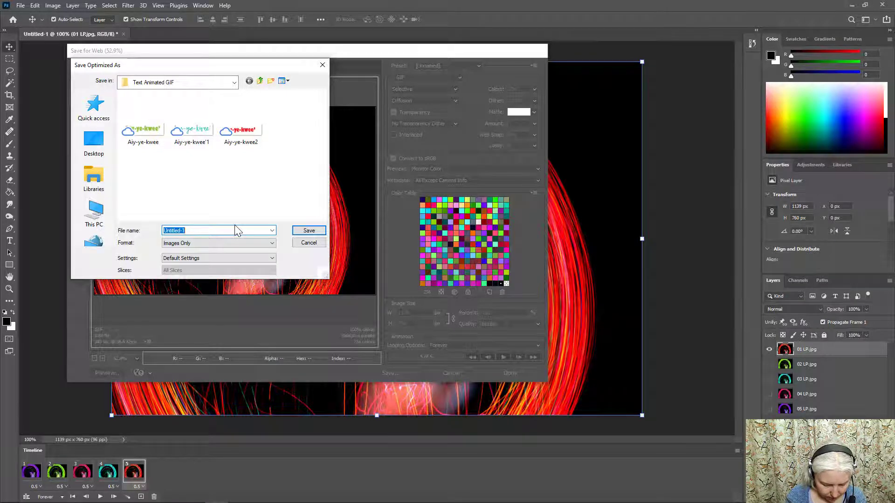
key("BackSpace")
type("Pai")
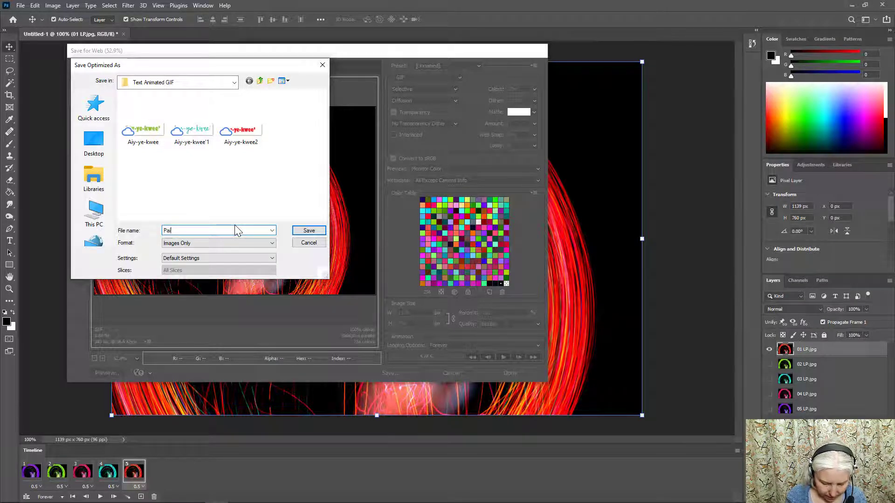
type("nting Wit")
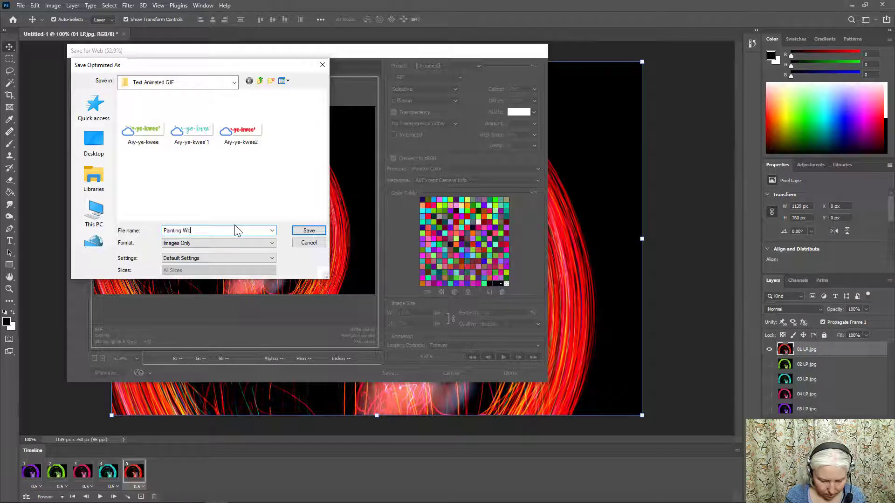
type("h Light")
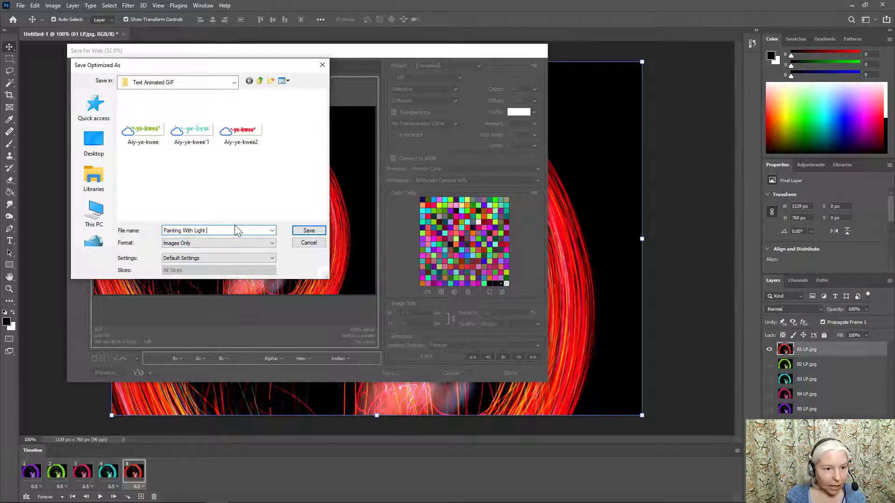
type(" Animation")
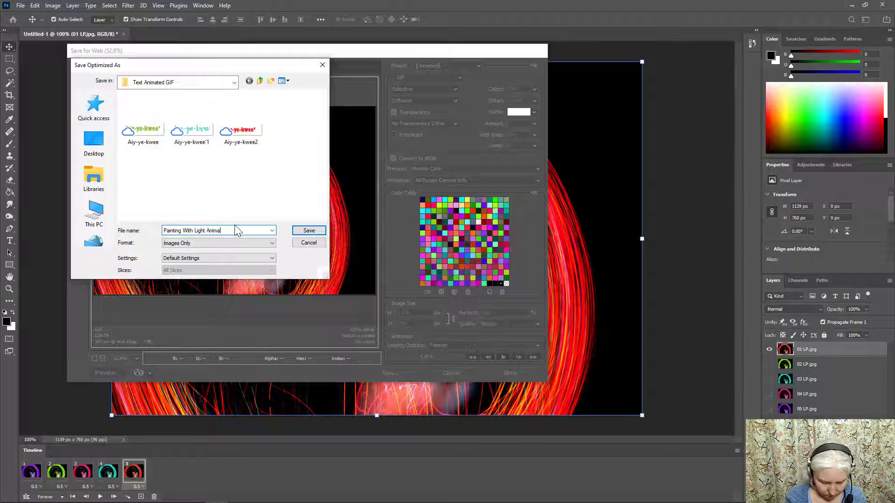
- Save the GIF in the images folder of Light Painting, inside Photo > Photo Projects
left_click(235, 82)
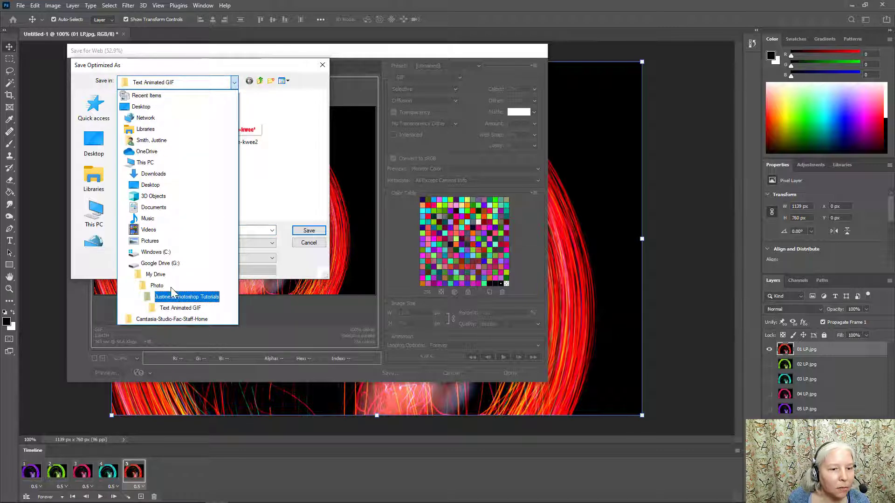
left_click(169, 285)
scroll(163, 157, "down", 3)
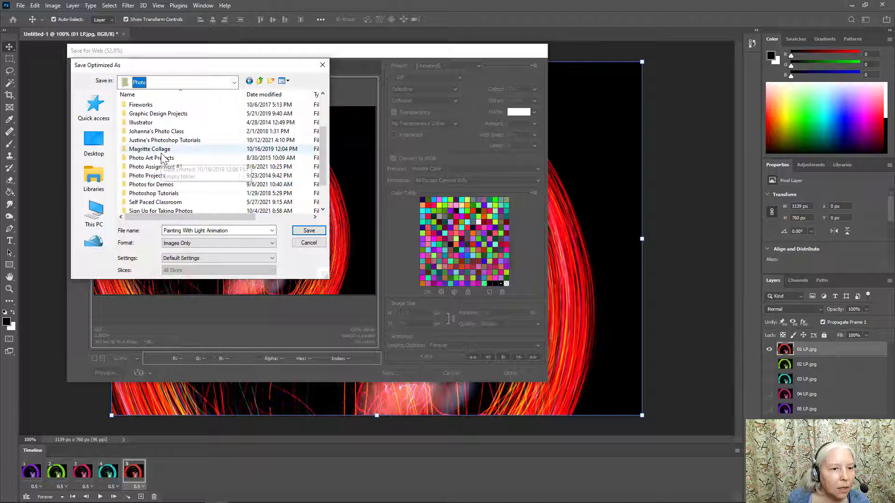
scroll(163, 158, "down", 1)
double_click(157, 147)
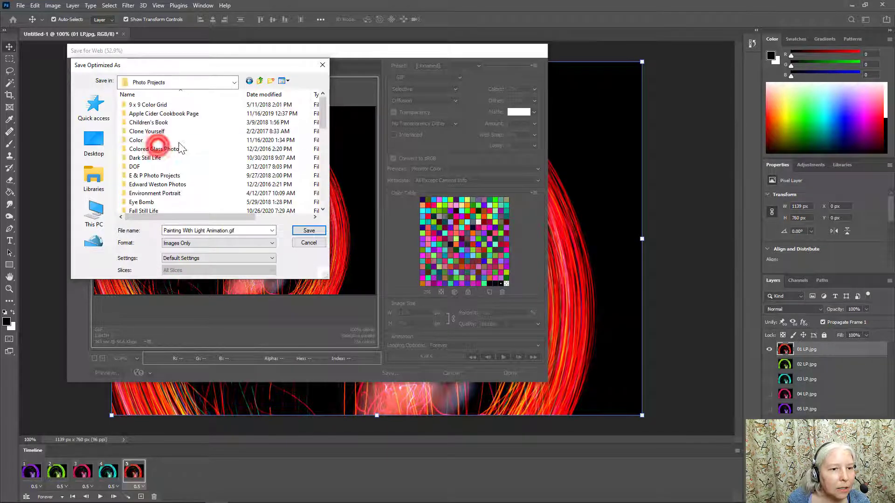
scroll(182, 148, "down", 4)
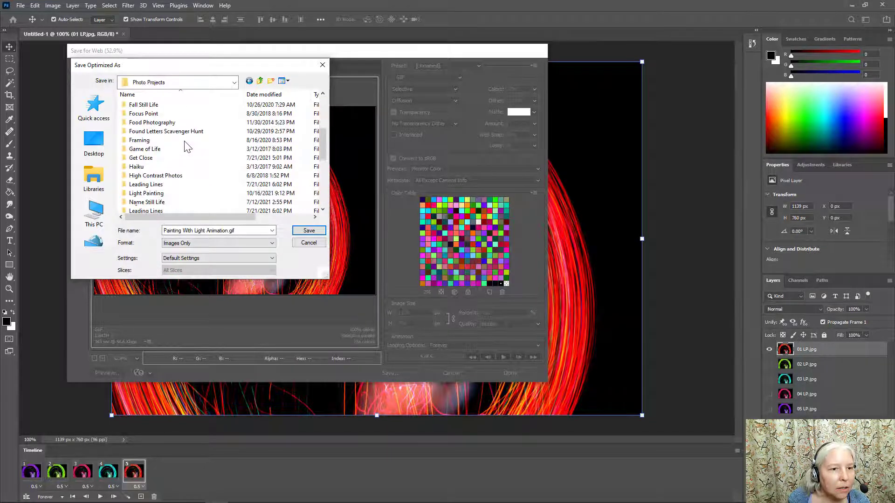
scroll(186, 147, "down", 1)
double_click(161, 167)
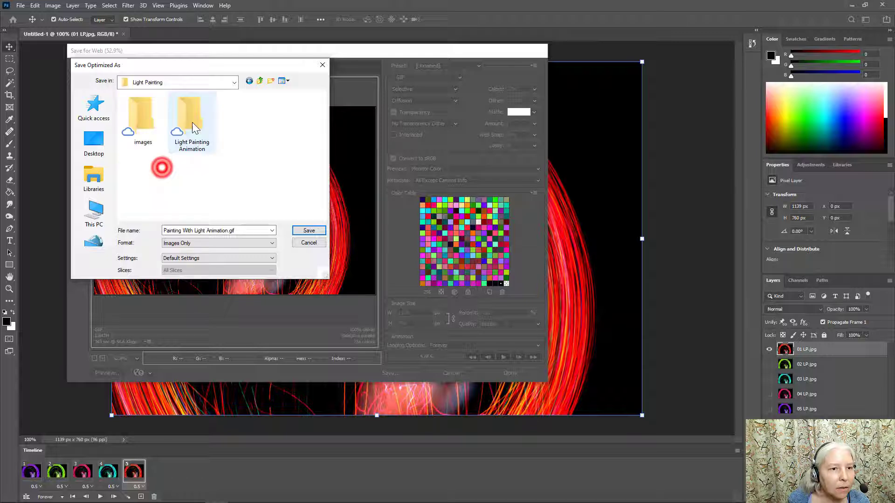
double_click(148, 122)
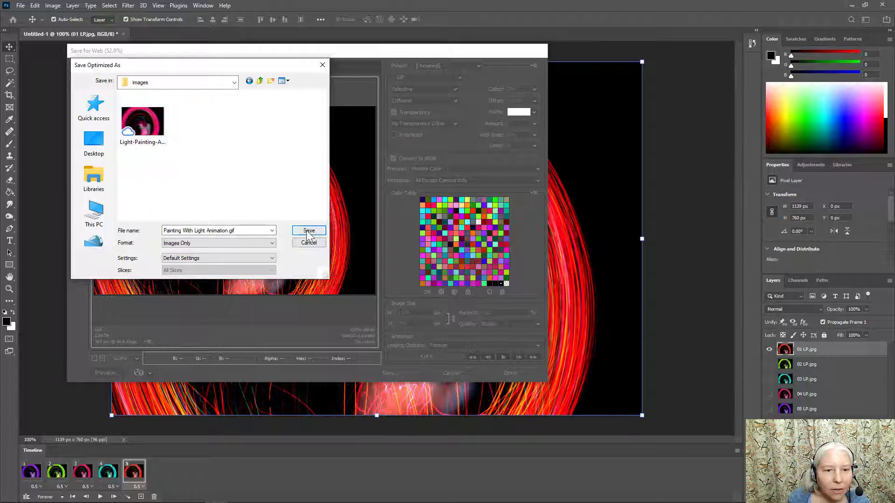
left_click(239, 231)
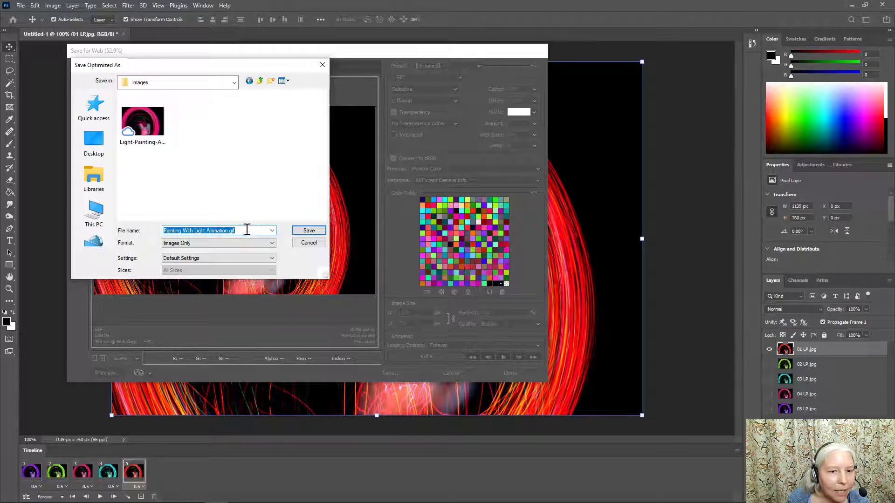
left_click(246, 231)
left_click(302, 232)
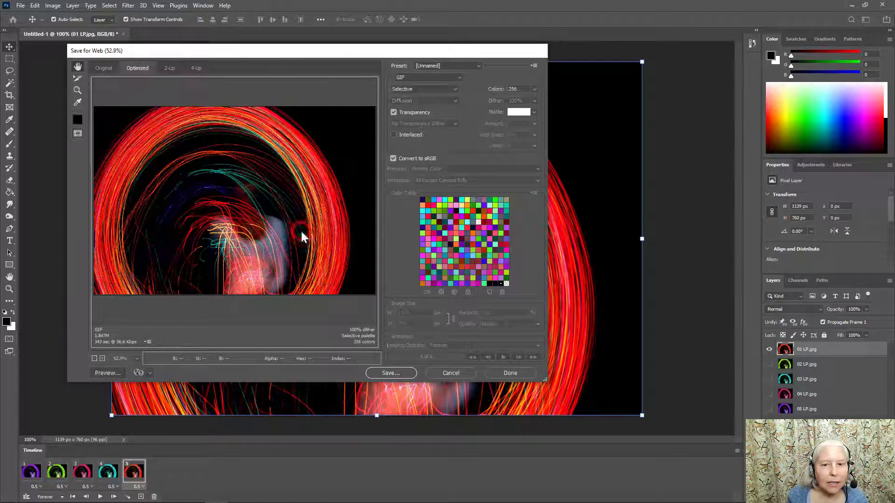